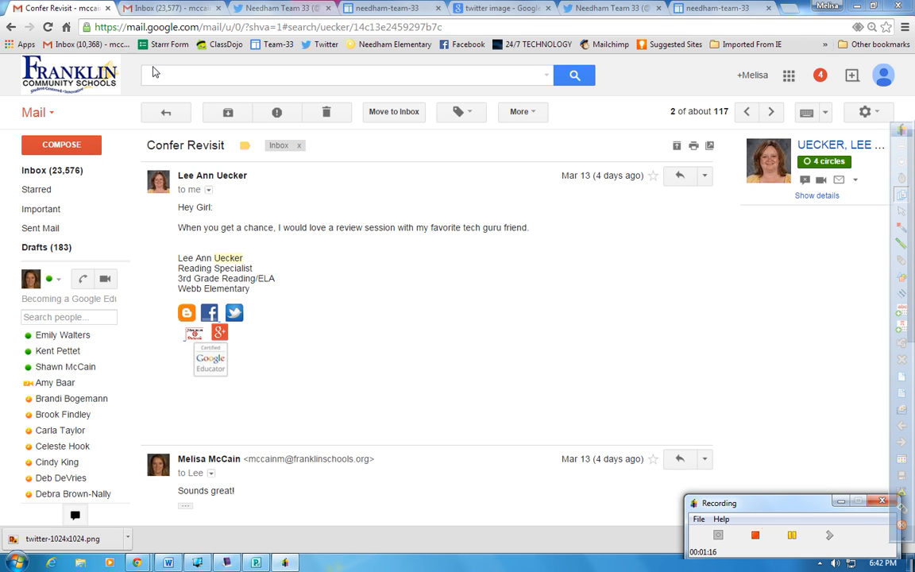
Start a new email and enter the sender's full name as the first line of the message body
{"action": "left_click", "coordinate": [52, 149]}
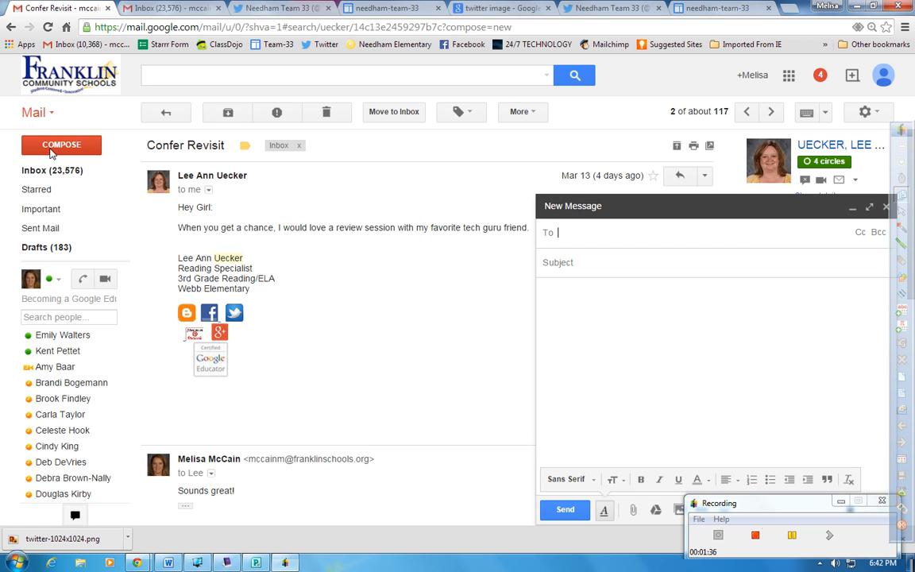
{"action": "left_click", "coordinate": [596, 338]}
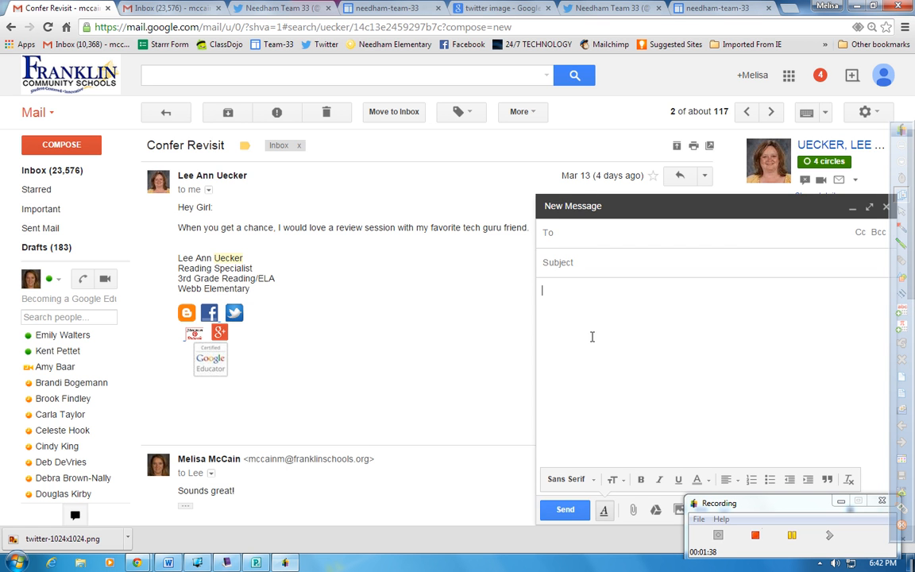
{"action": "type", "text": "MElis"}
{"action": "key", "text": "BackSpace"}
{"action": "key", "text": "BackSpace"}
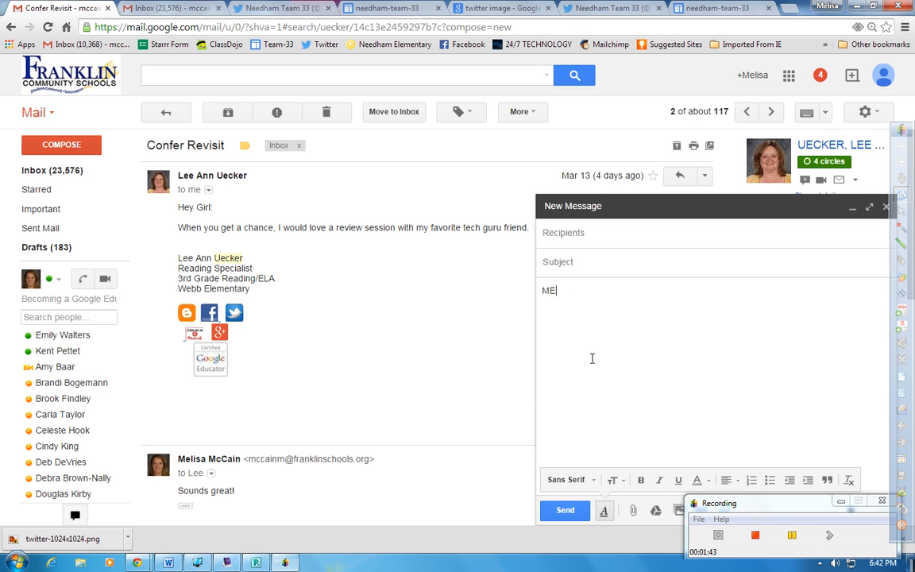
{"action": "key", "text": "BackSpace"}
{"action": "key", "text": "BackSpace"}
{"action": "type", "text": "elisa McCain"}
{"action": "key", "text": "Return"}
Add the signature lines "4th Grade Teacher" and "Needham Elementary" below the name, followed by a blank line
{"action": "type", "text": "4th Grade TEa"}
{"action": "key", "text": "BackSpace"}
{"action": "key", "text": "BackSpace"}
{"action": "type", "text": "eacher"}
{"action": "key", "text": "Return"}
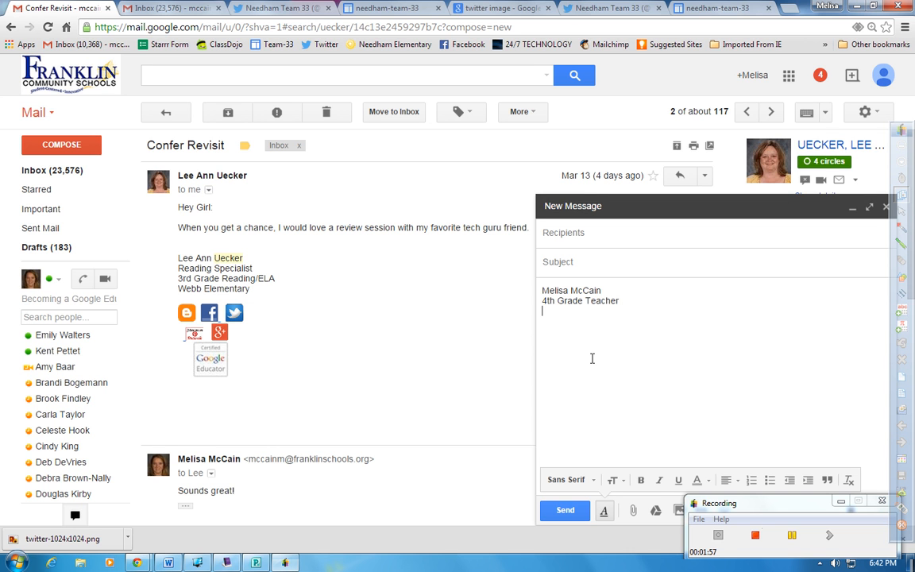
{"action": "type", "text": "Needham Elementar"}
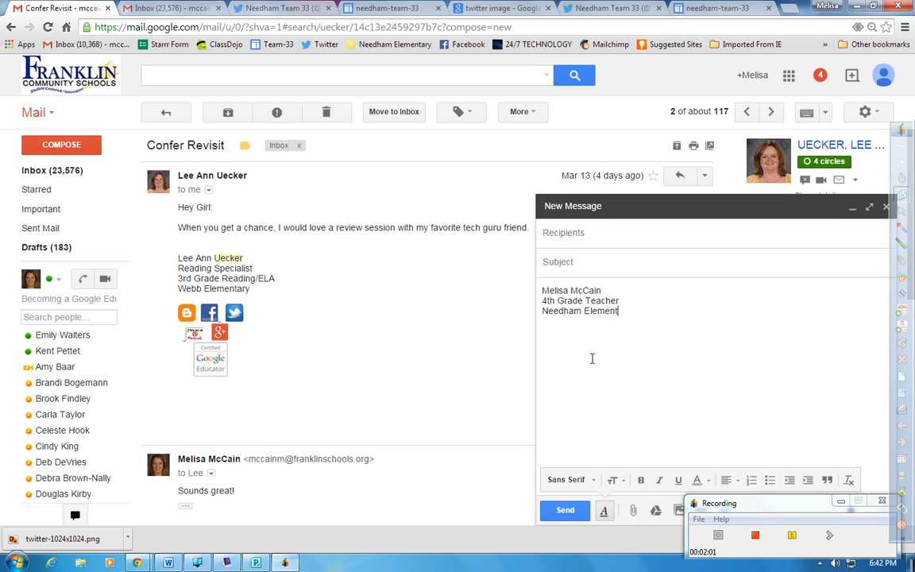
{"action": "type", "text": "y"}
{"action": "key", "text": "Return"}
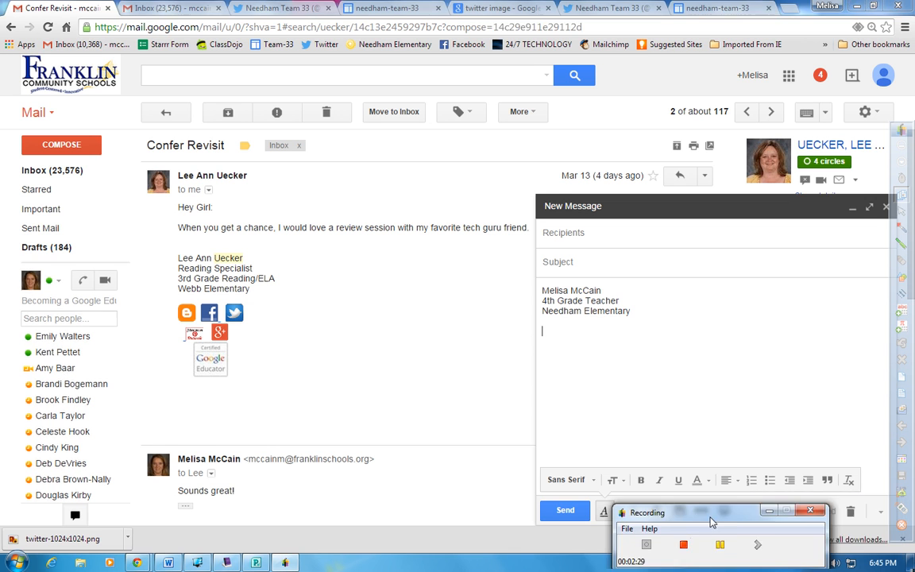
Upload the team33 image from the Signature folder on the Desktop and insert it inline below the signature text
{"action": "left_click_drag", "start_coordinate": [711, 517], "coordinate": [329, 519]}
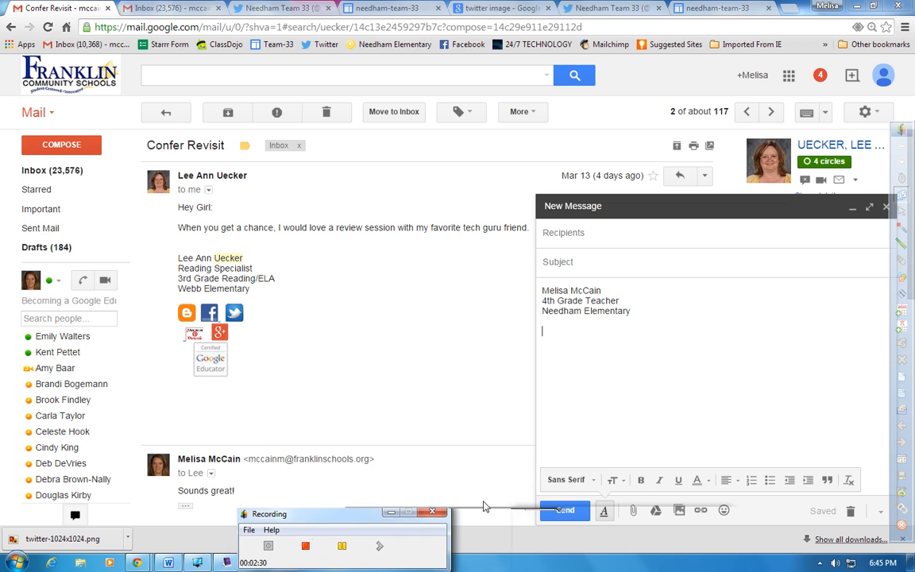
{"action": "left_click", "coordinate": [685, 516]}
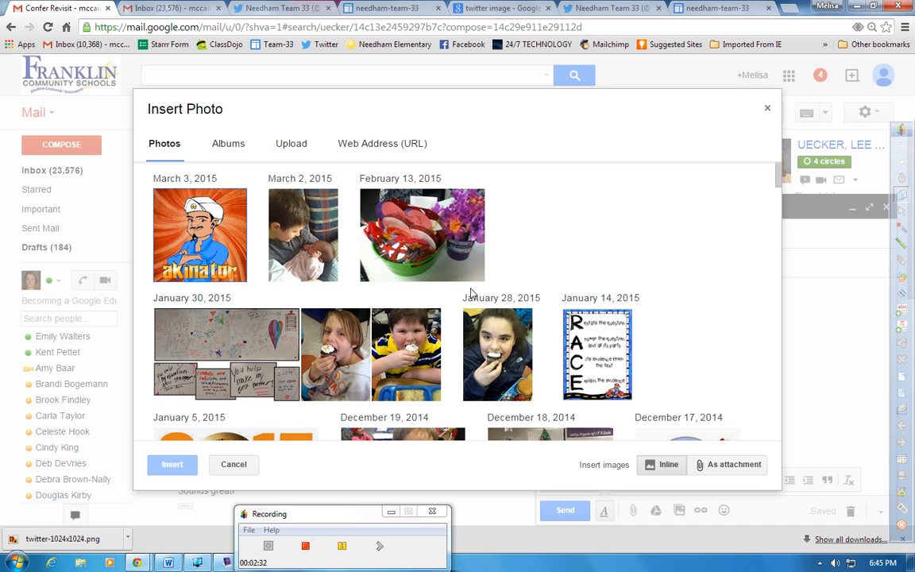
{"action": "left_click", "coordinate": [299, 150]}
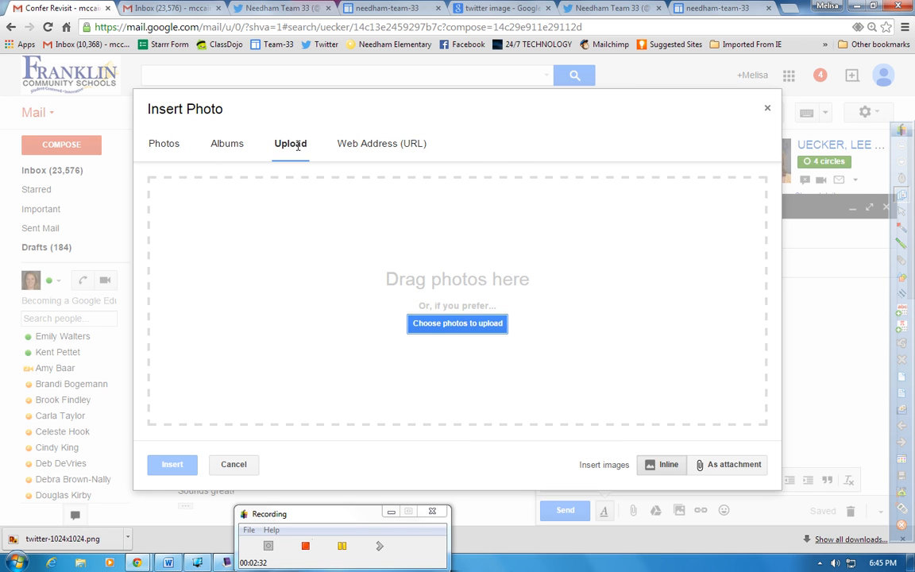
{"action": "left_click", "coordinate": [467, 327]}
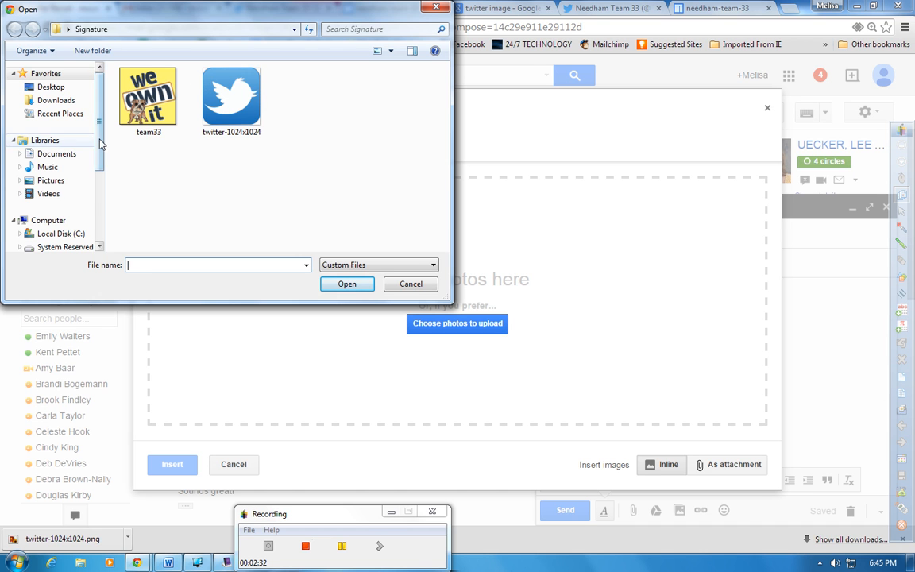
{"action": "scroll", "coordinate": [102, 151], "scroll_direction": "down", "scroll_amount": 1}
{"action": "scroll", "coordinate": [102, 135], "scroll_direction": "up", "scroll_amount": 1}
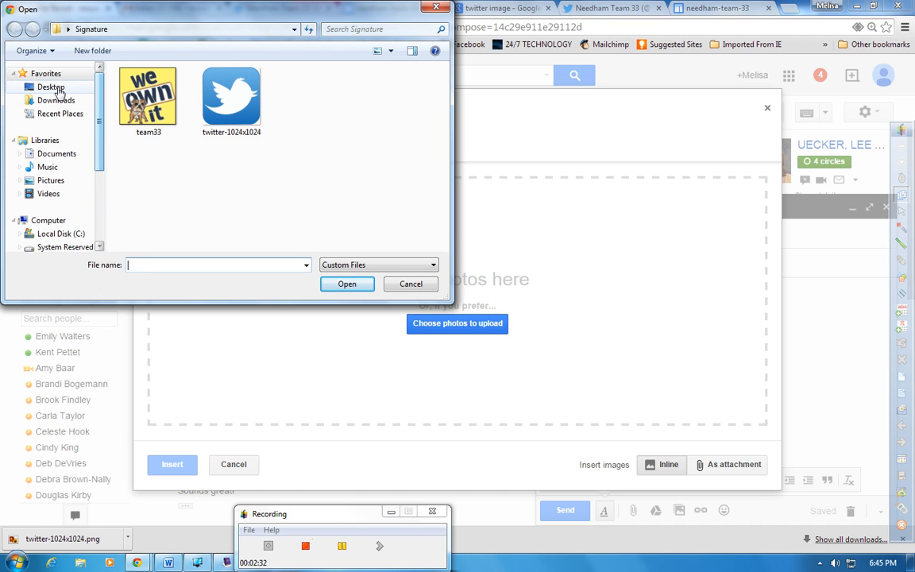
{"action": "left_click", "coordinate": [53, 87]}
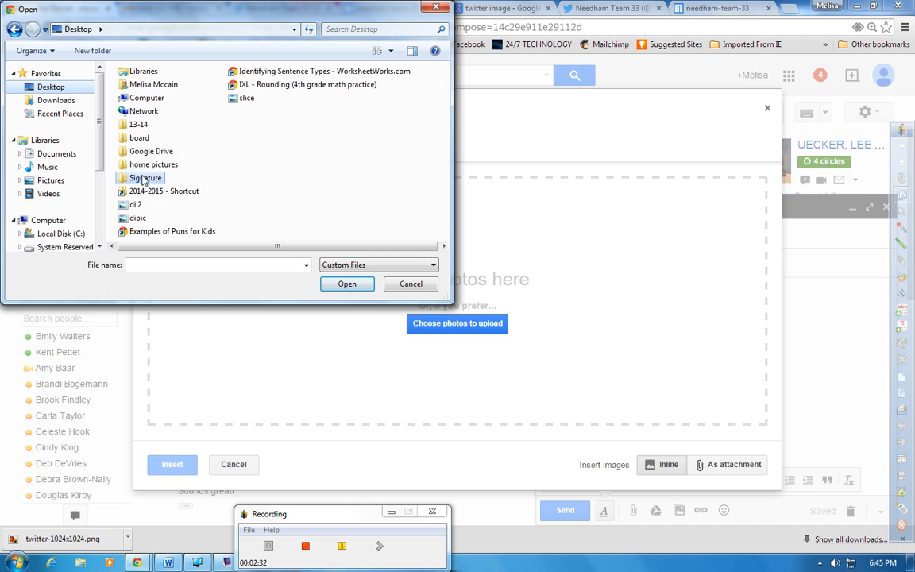
{"action": "double_click", "coordinate": [147, 179]}
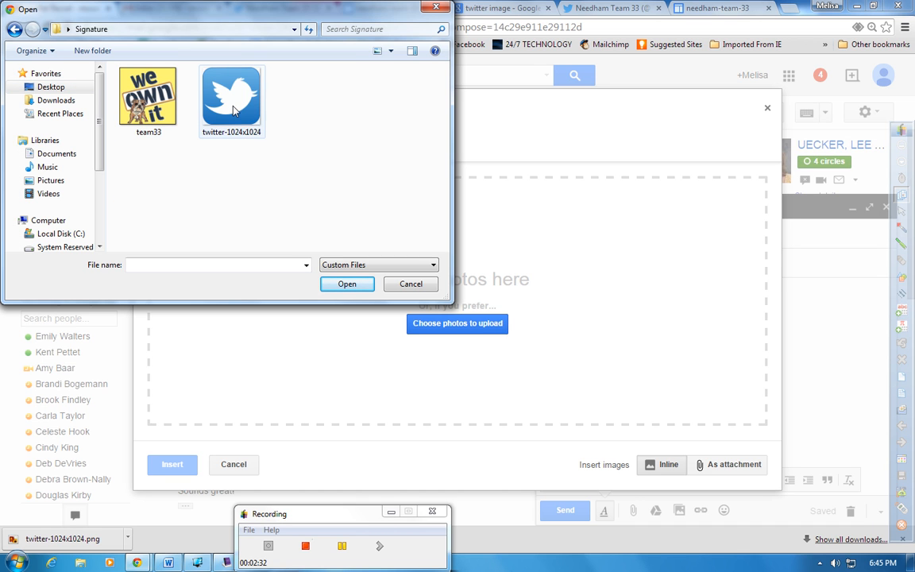
{"action": "left_click", "coordinate": [155, 104]}
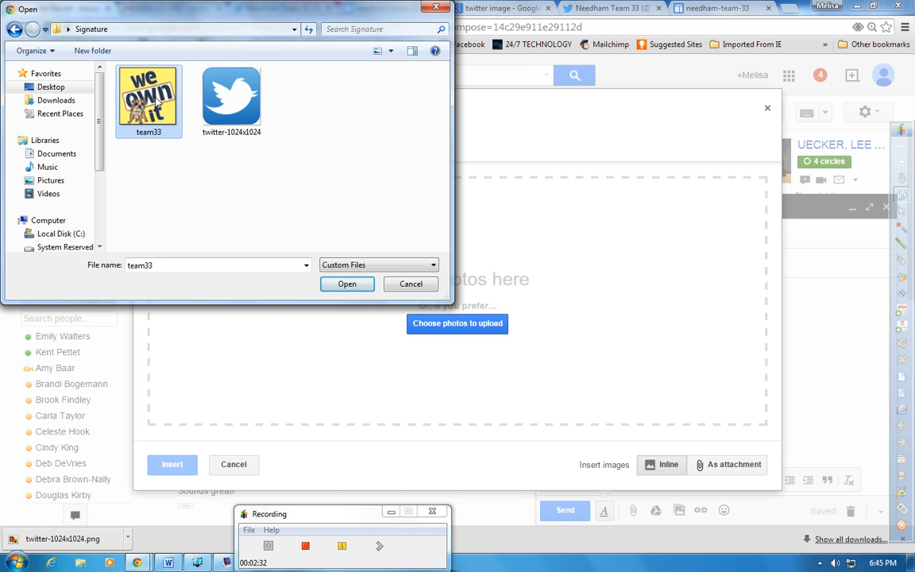
{"action": "left_click", "coordinate": [350, 284]}
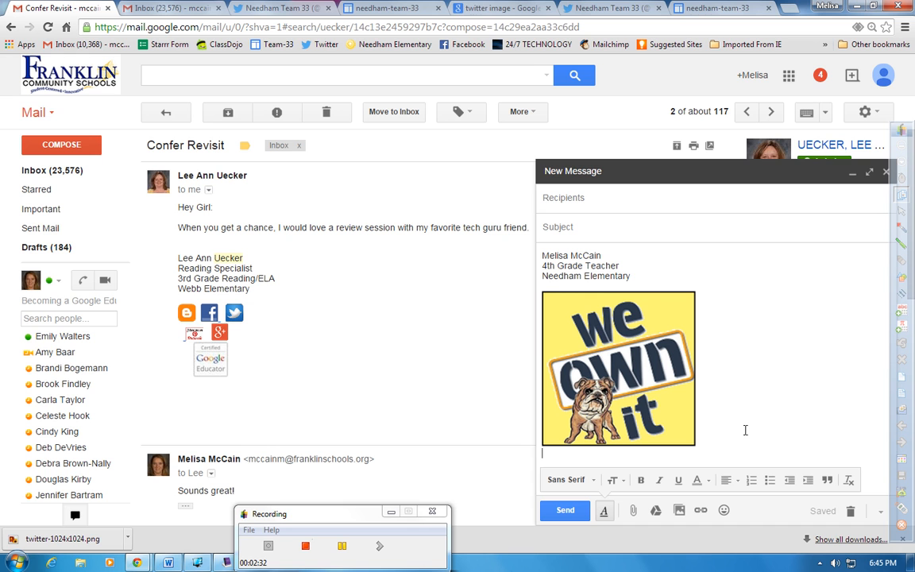
Shrink the "we own it" picture to a small icon and place the cursor directly after it
{"action": "left_click", "coordinate": [634, 401]}
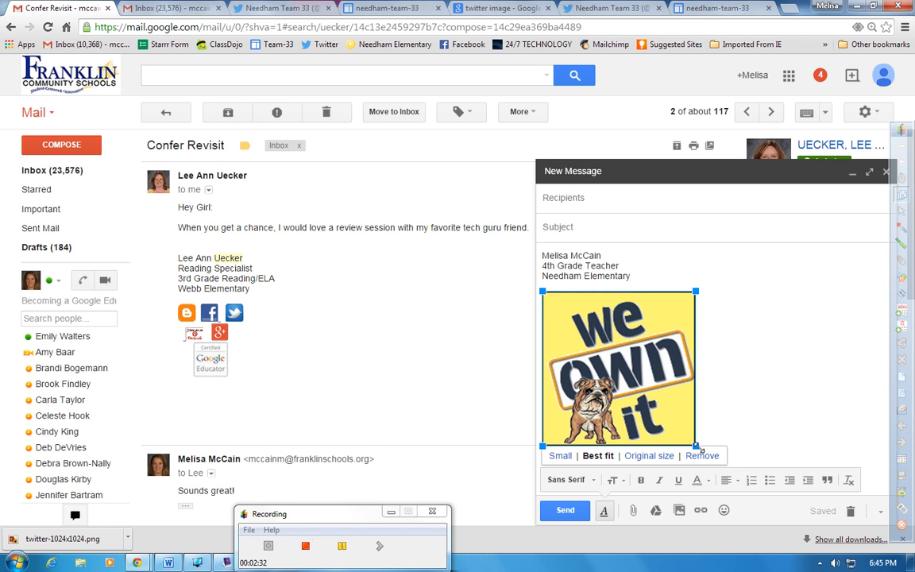
{"action": "left_click_drag", "start_coordinate": [697, 447], "coordinate": [621, 357]}
{"action": "left_click_drag", "start_coordinate": [592, 331], "coordinate": [579, 328]}
{"action": "left_click", "coordinate": [615, 369]}
{"action": "left_click", "coordinate": [592, 348]}
{"action": "left_click", "coordinate": [571, 354]}
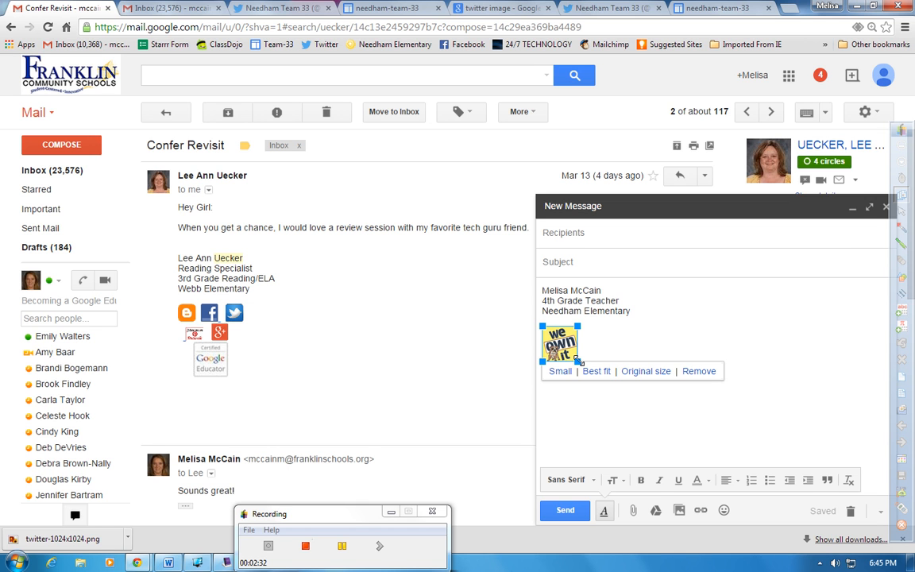
{"action": "left_click_drag", "start_coordinate": [577, 363], "coordinate": [580, 364]}
{"action": "left_click", "coordinate": [598, 388]}
{"action": "left_click", "coordinate": [560, 343]}
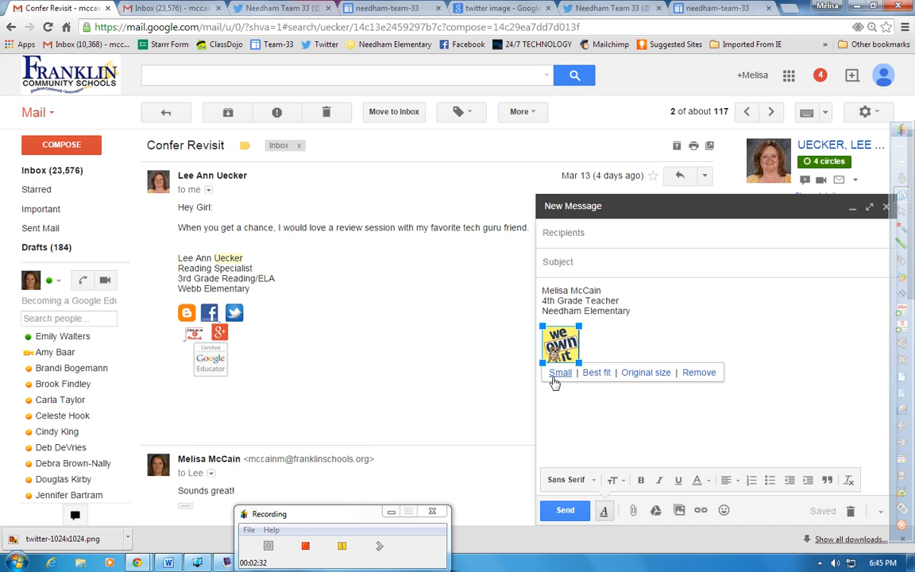
{"action": "left_click", "coordinate": [633, 356]}
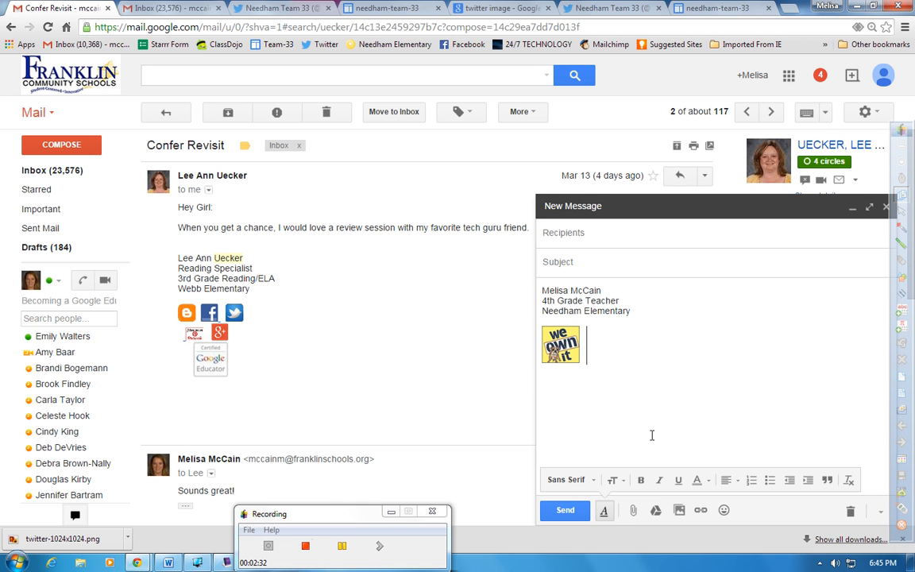
Upload the twitter-1024x1024 image from the Signature folder and insert it inline after the "we own it" picture
{"action": "left_click", "coordinate": [680, 511]}
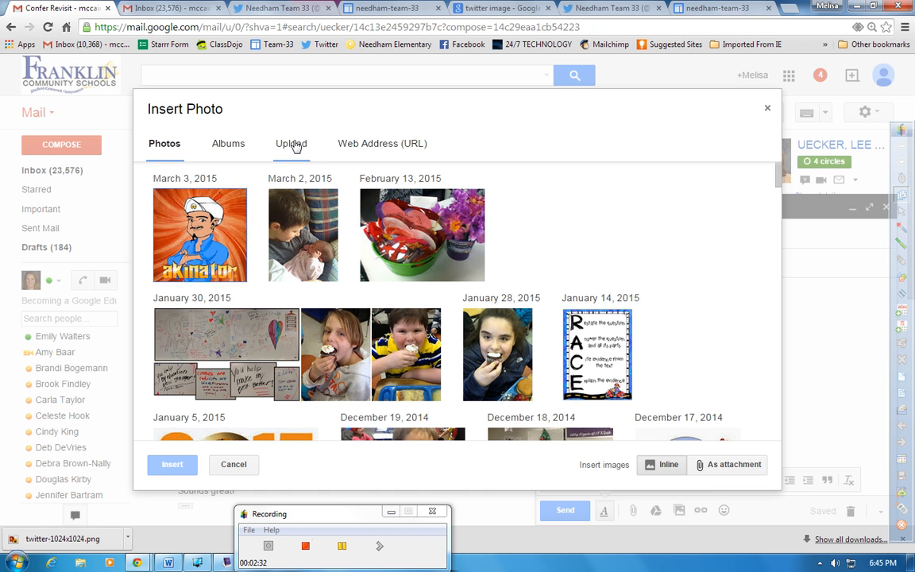
{"action": "left_click", "coordinate": [458, 324]}
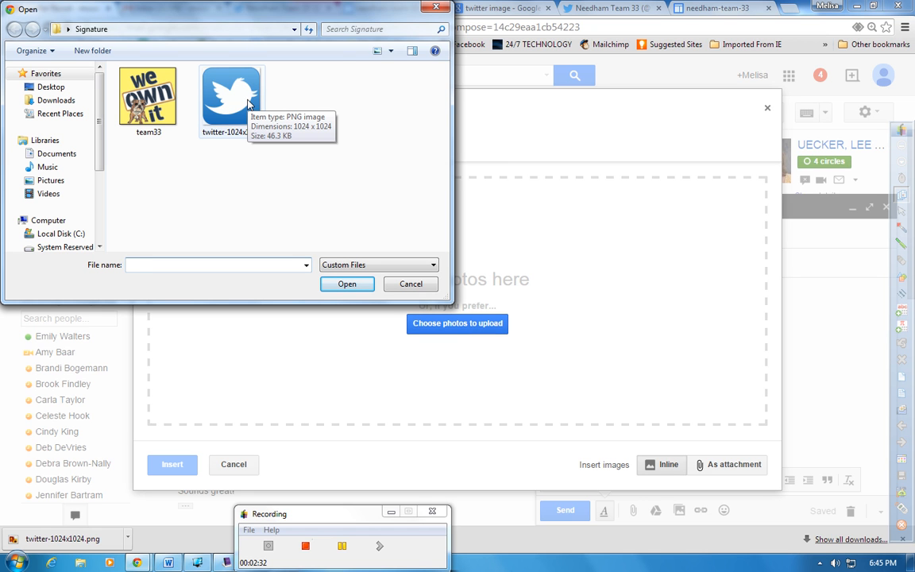
{"action": "left_click", "coordinate": [249, 103]}
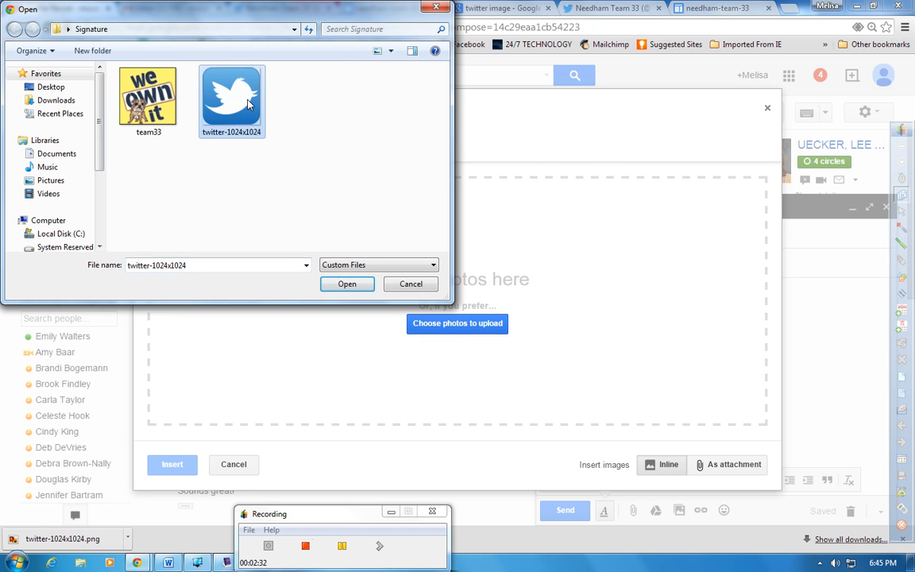
{"action": "left_click", "coordinate": [347, 284]}
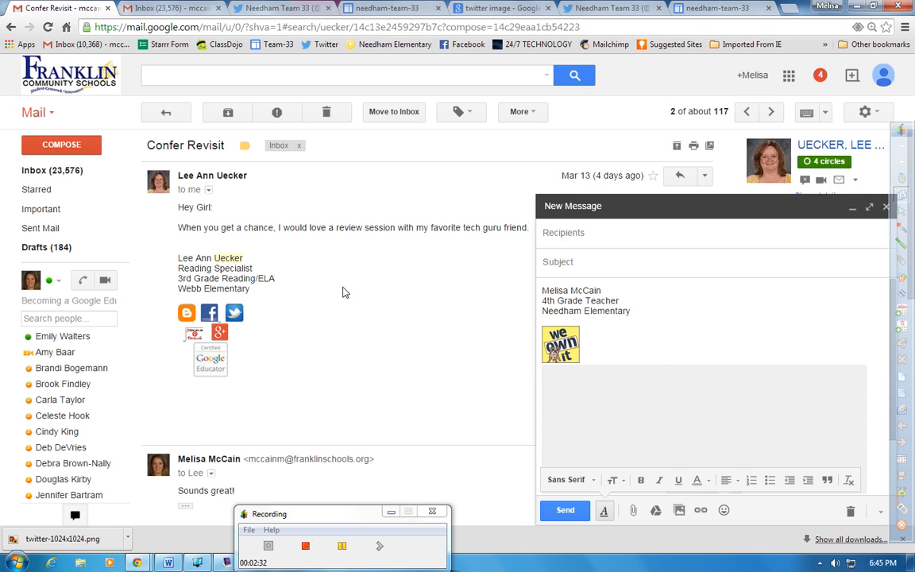
Resize the Twitter logo to Small, and scale it further to match the size of the "we own it" icon
{"action": "left_click", "coordinate": [758, 430]}
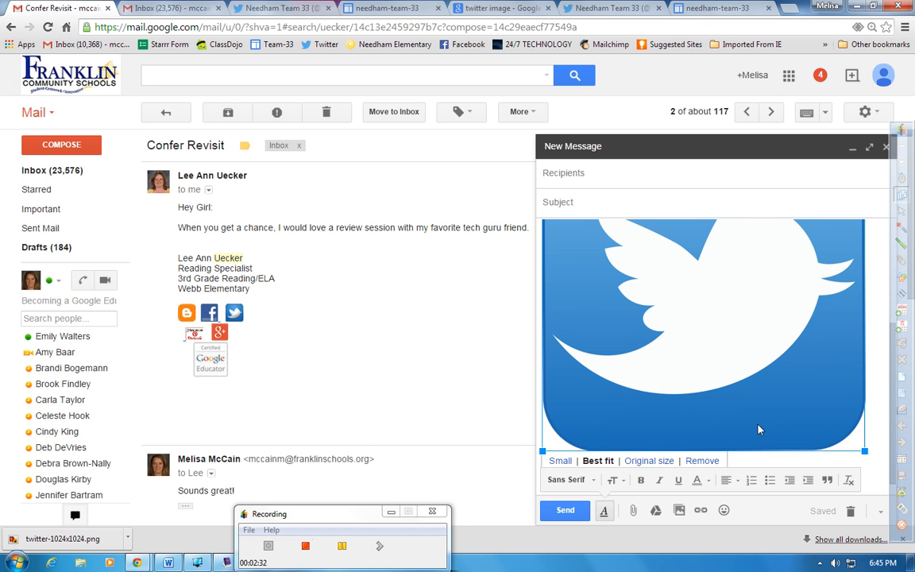
{"action": "left_click", "coordinate": [560, 460]}
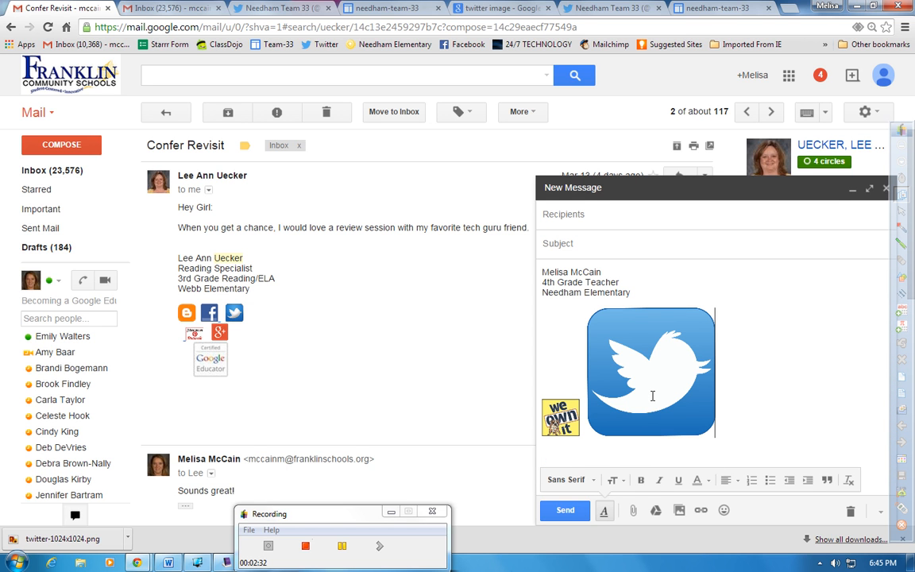
{"action": "left_click", "coordinate": [681, 410]}
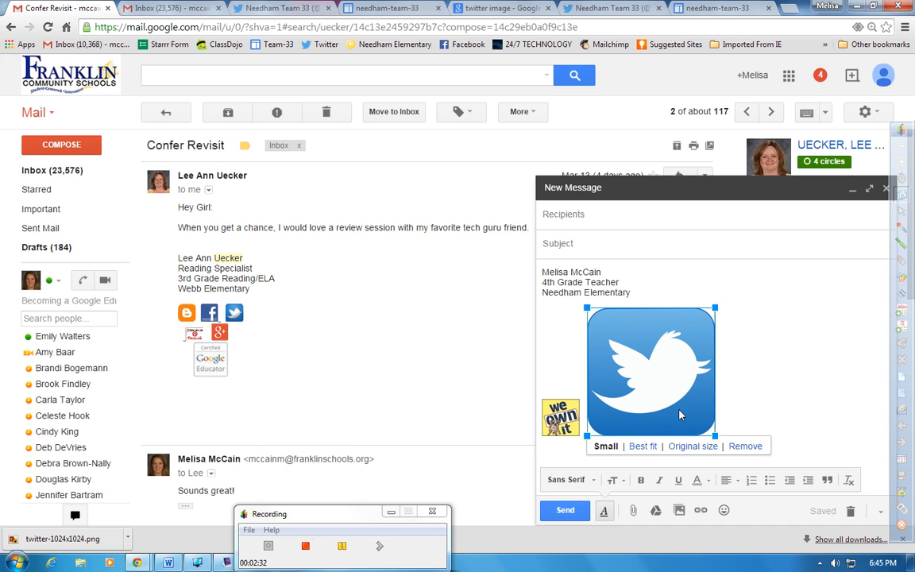
{"action": "left_click_drag", "start_coordinate": [691, 416], "coordinate": [616, 336]}
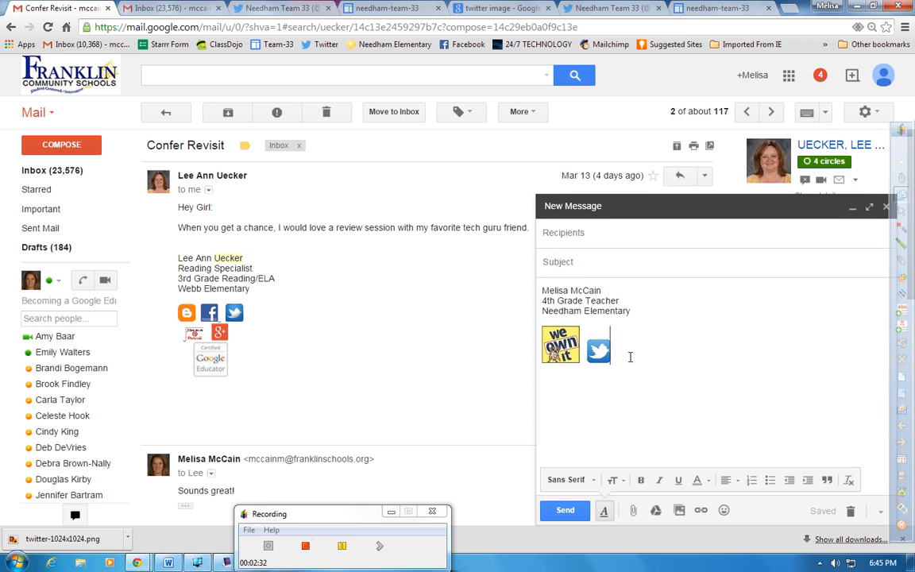
{"action": "left_click", "coordinate": [618, 337]}
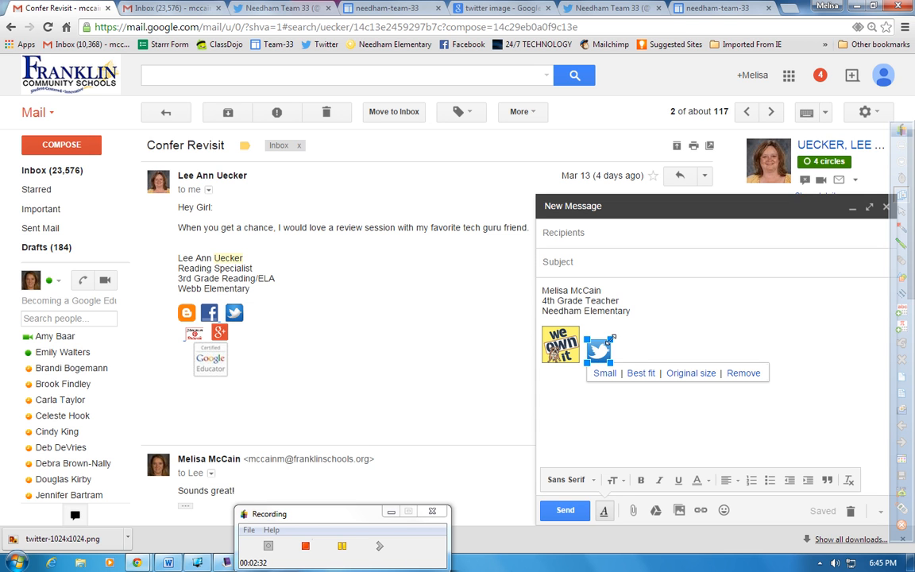
{"action": "left_click_drag", "start_coordinate": [623, 331], "coordinate": [622, 329]}
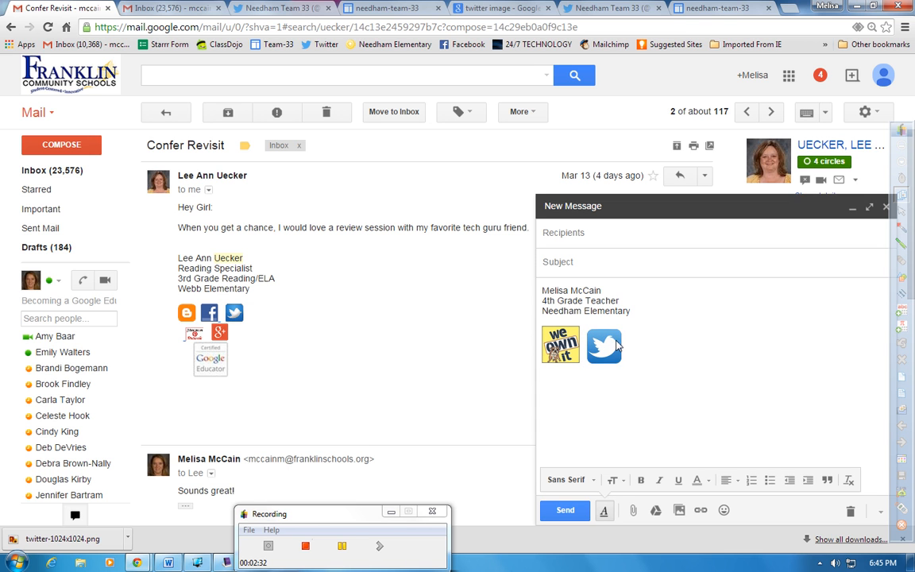
{"action": "left_click", "coordinate": [620, 332]}
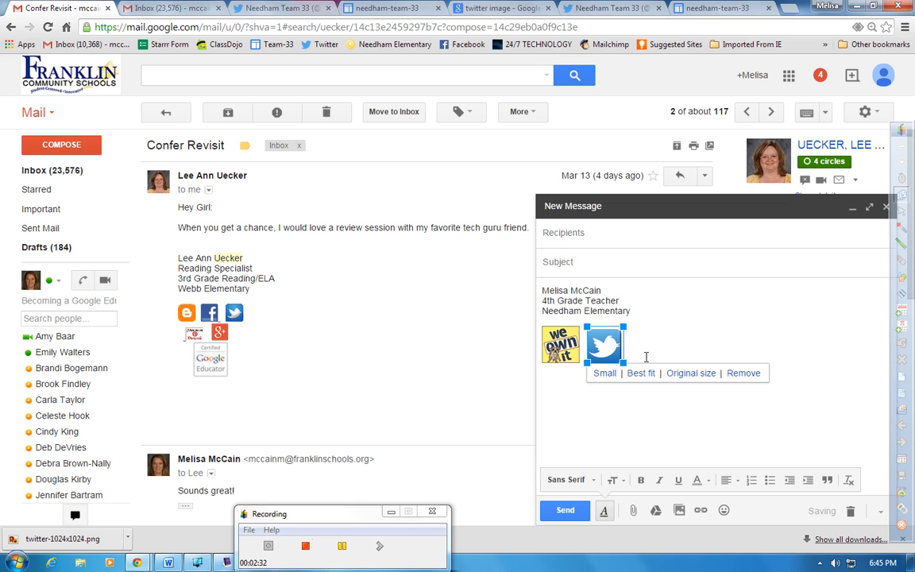
{"action": "left_click", "coordinate": [645, 358]}
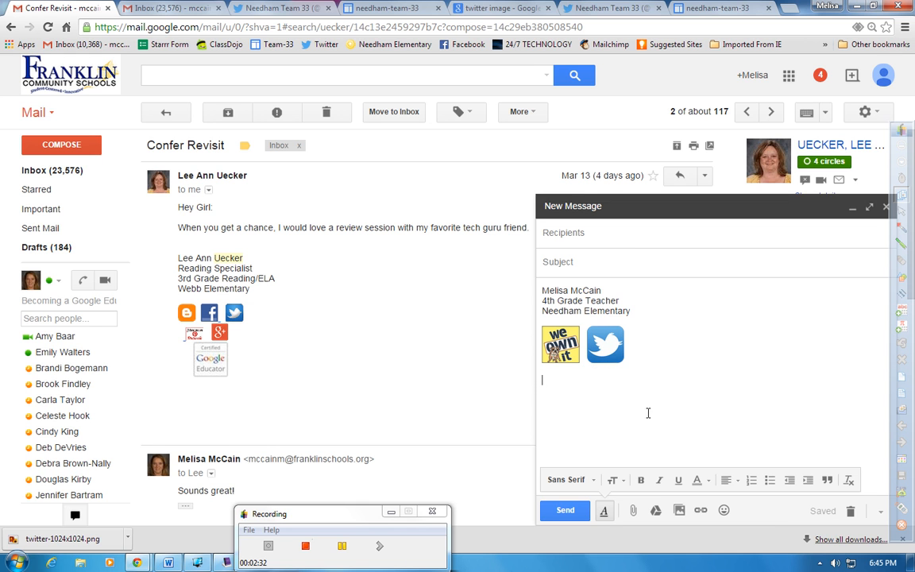
{"action": "left_click", "coordinate": [572, 342]}
{"action": "left_click", "coordinate": [606, 350]}
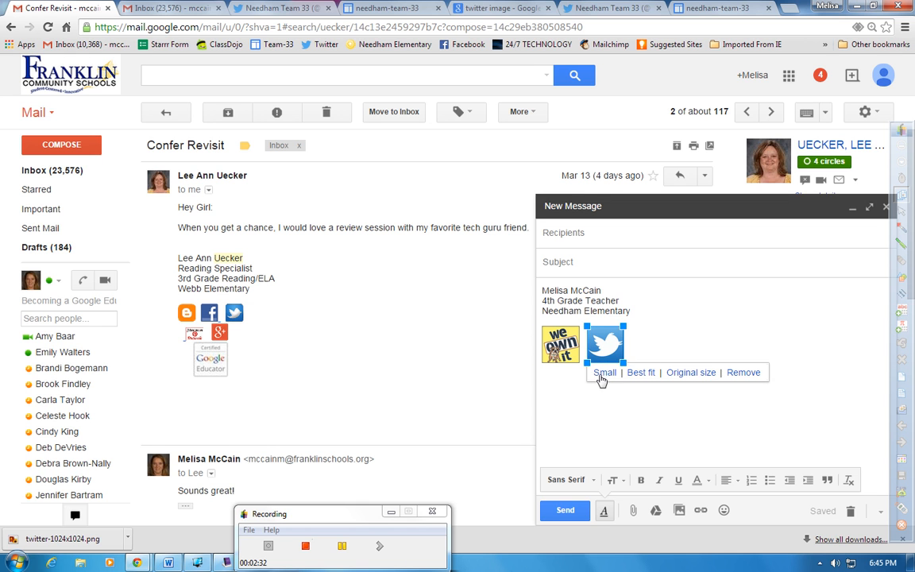
{"action": "left_click", "coordinate": [588, 411]}
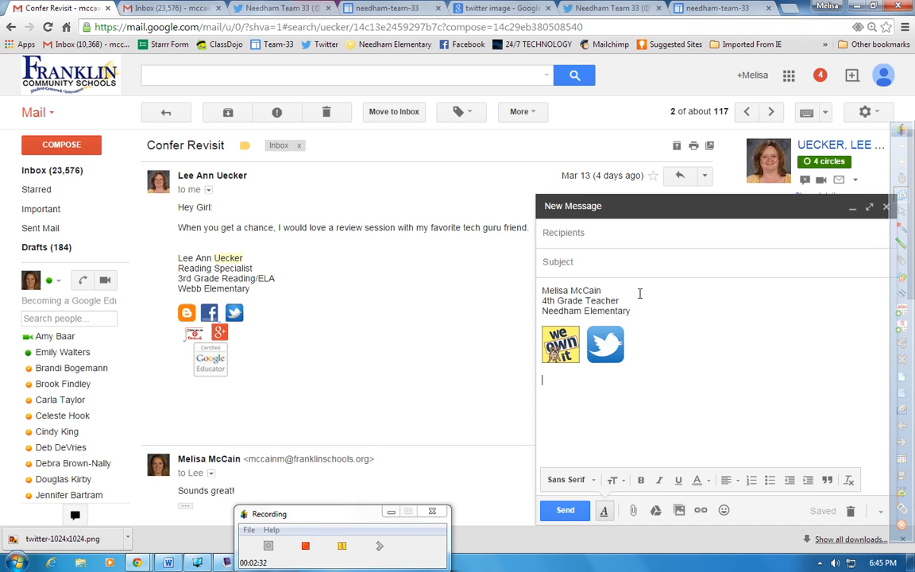
{"action": "left_click", "coordinate": [561, 343]}
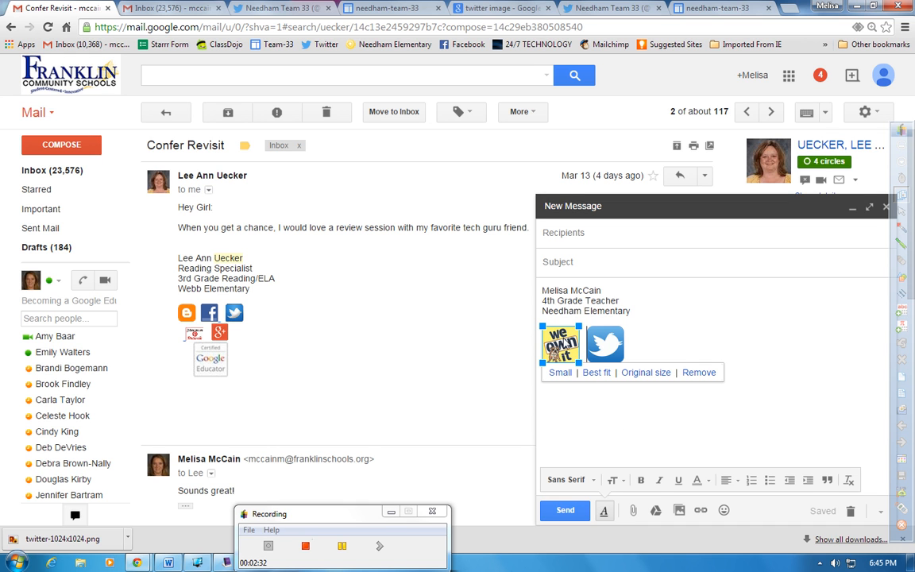
{"action": "left_click", "coordinate": [601, 415]}
Insert a link on the "we own it" picture and clear the placeholder web address in its link settings
{"action": "left_click", "coordinate": [581, 353]}
{"action": "left_click", "coordinate": [556, 354]}
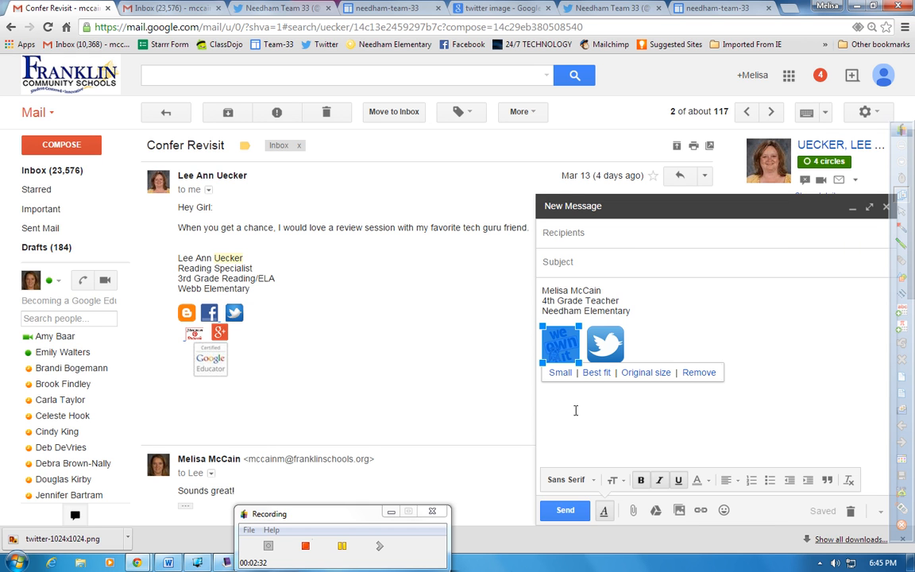
{"action": "left_click", "coordinate": [702, 511]}
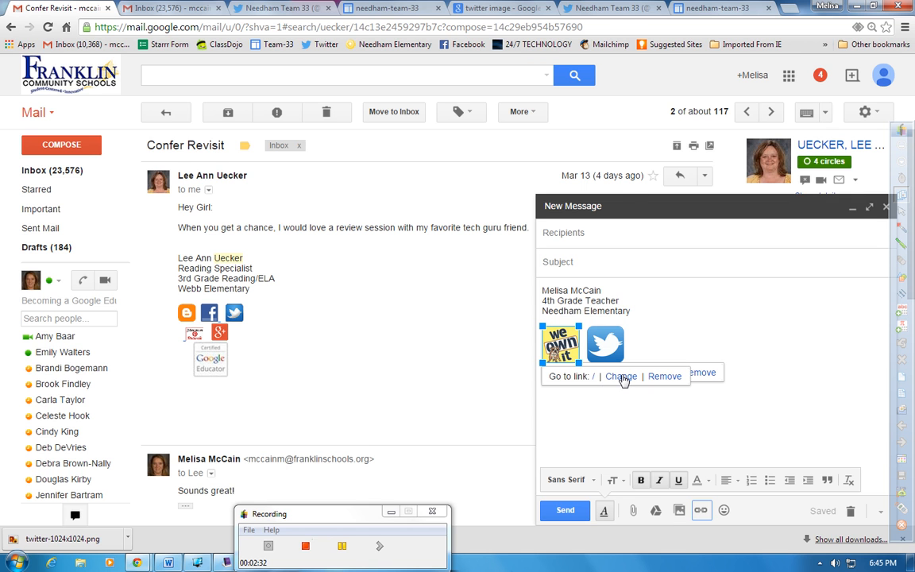
{"action": "left_click", "coordinate": [622, 379]}
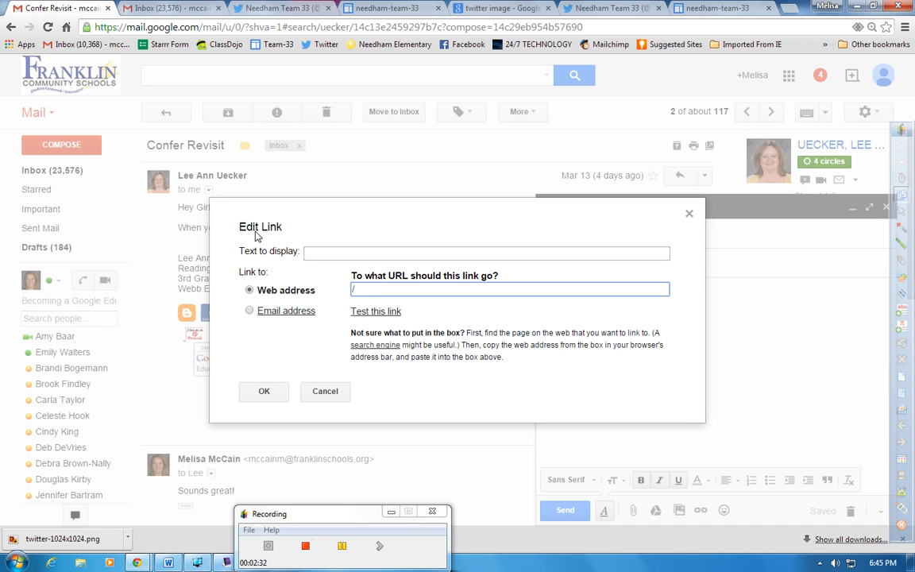
{"action": "left_click", "coordinate": [291, 296]}
{"action": "key", "text": "BackSpace"}
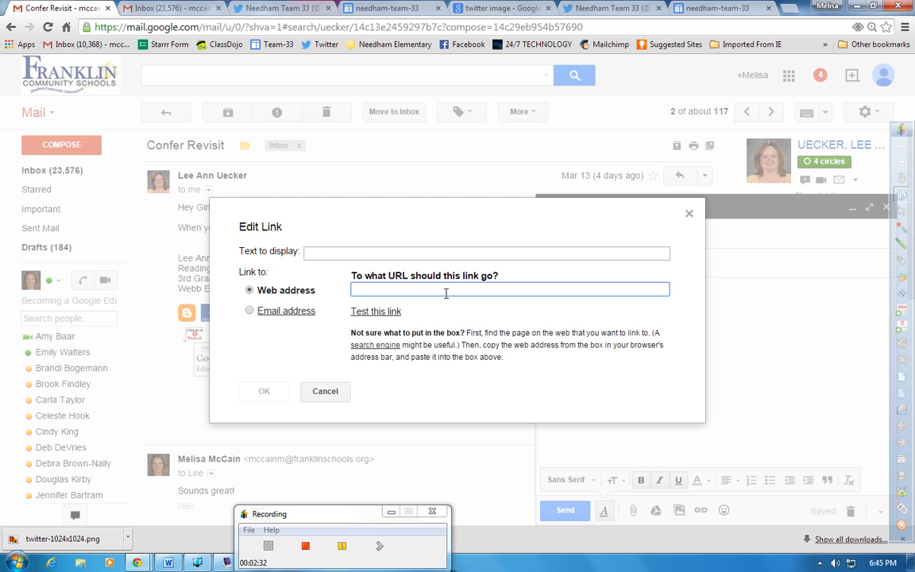
Copy the web address of the needham-team-33 site's home page
{"action": "left_click", "coordinate": [367, 9]}
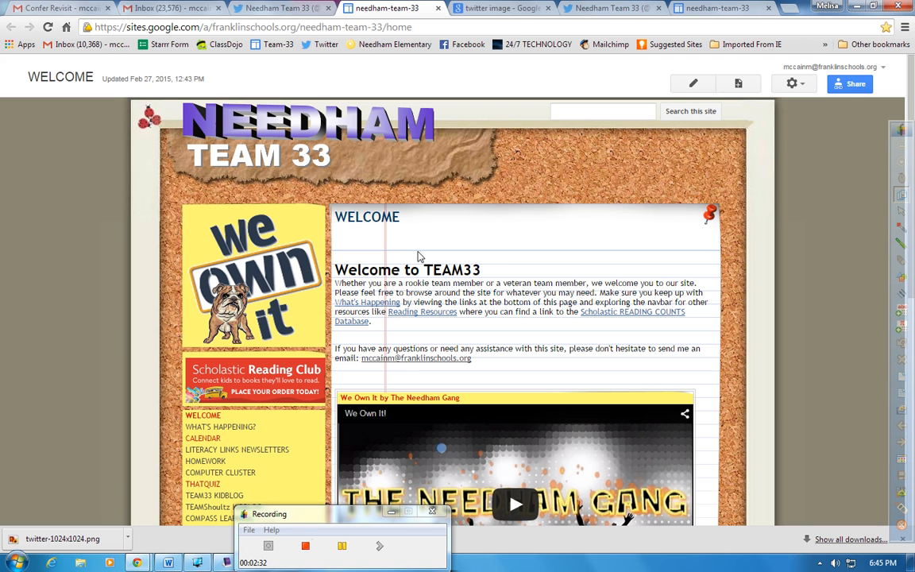
{"action": "left_click", "coordinate": [221, 30]}
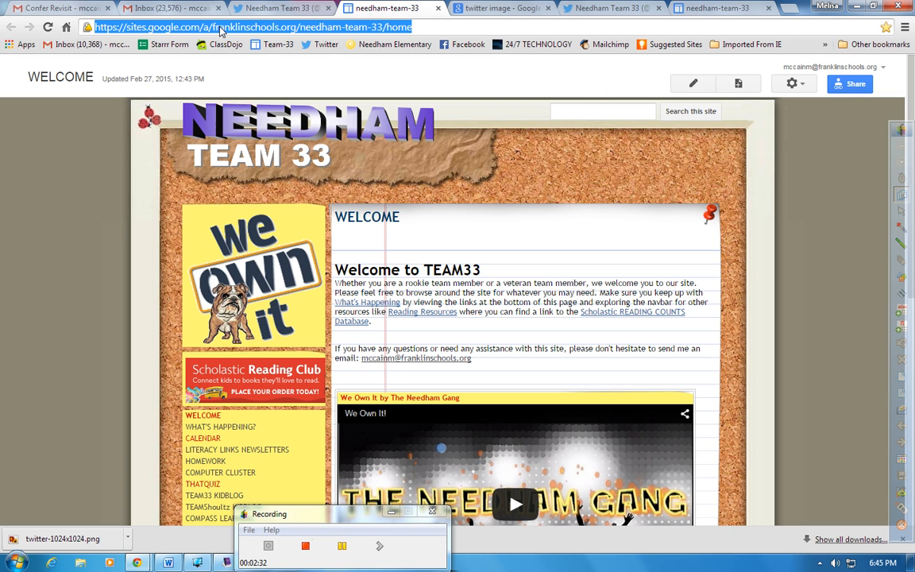
{"action": "right_click", "coordinate": [221, 29]}
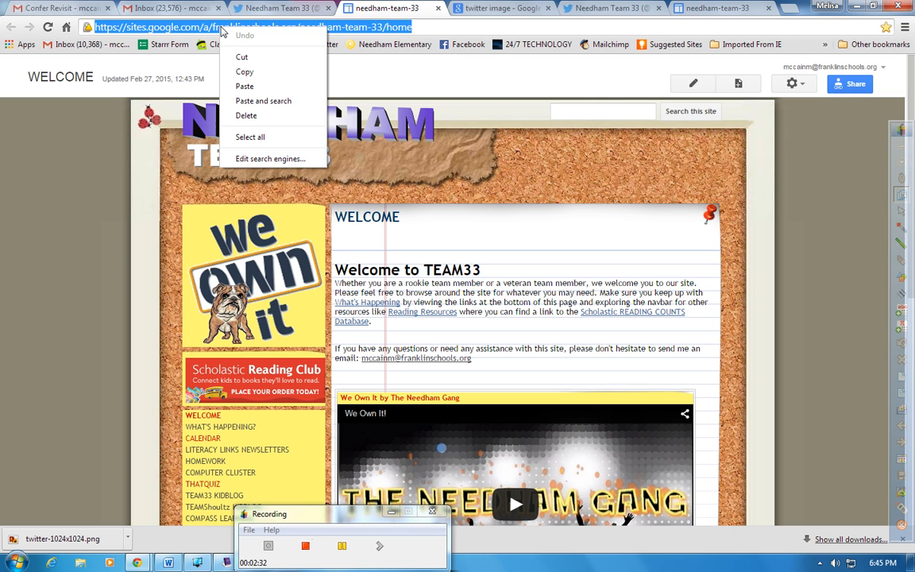
{"action": "left_click", "coordinate": [267, 73]}
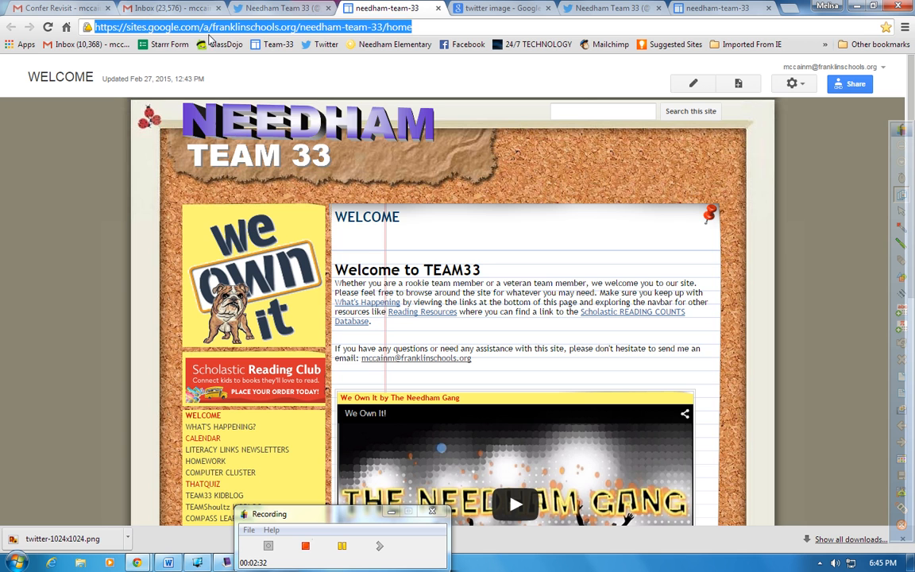
{"action": "left_click", "coordinate": [167, 9]}
{"action": "left_click", "coordinate": [93, 14]}
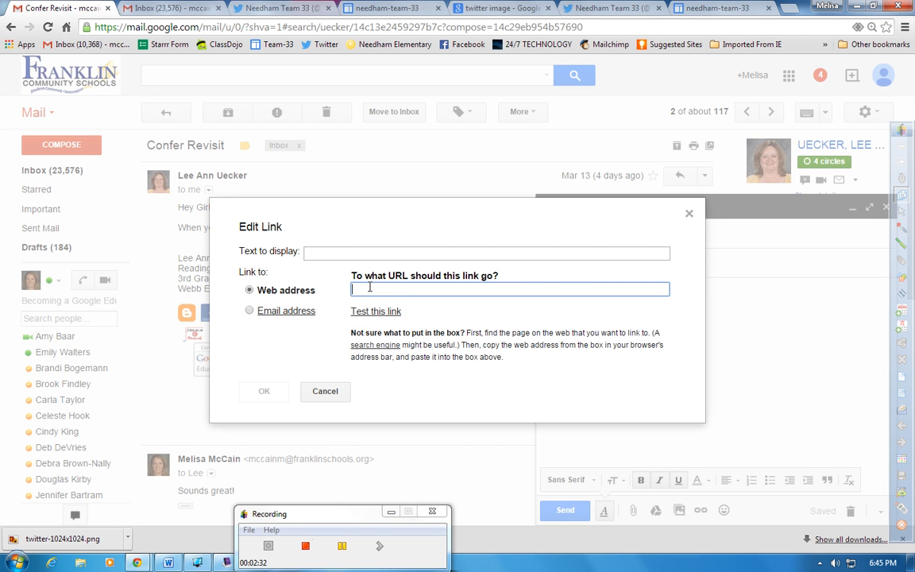
{"action": "right_click", "coordinate": [367, 289]}
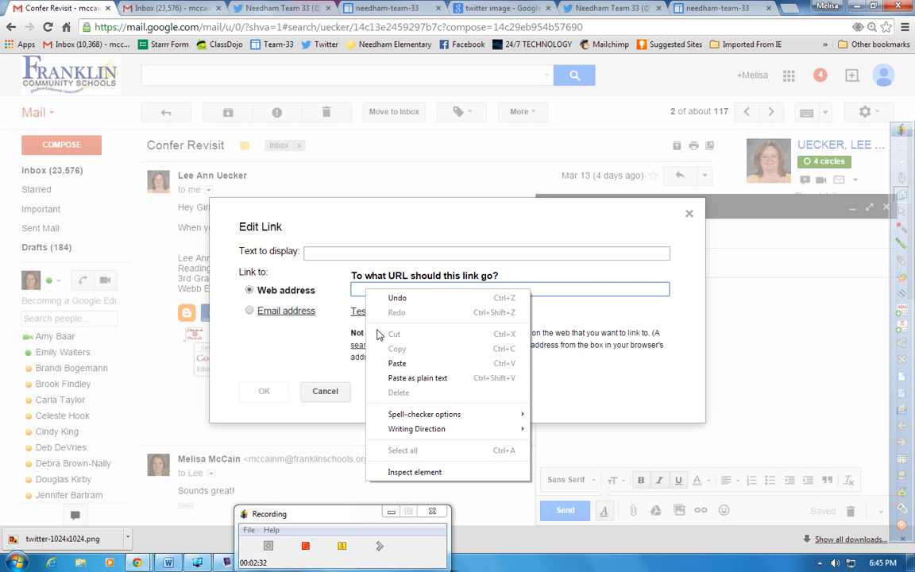
{"action": "left_click", "coordinate": [357, 331]}
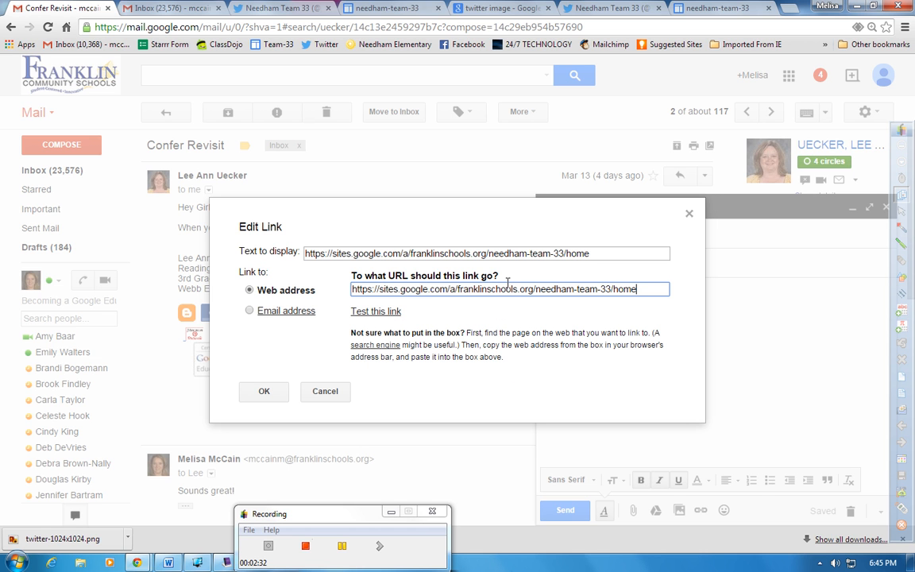
{"action": "left_click", "coordinate": [264, 391]}
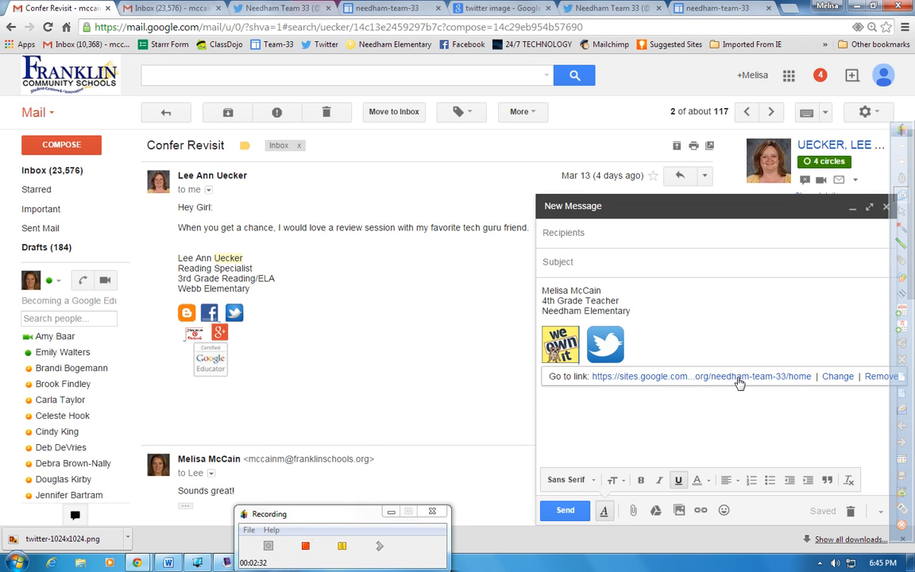
{"action": "left_click", "coordinate": [650, 367]}
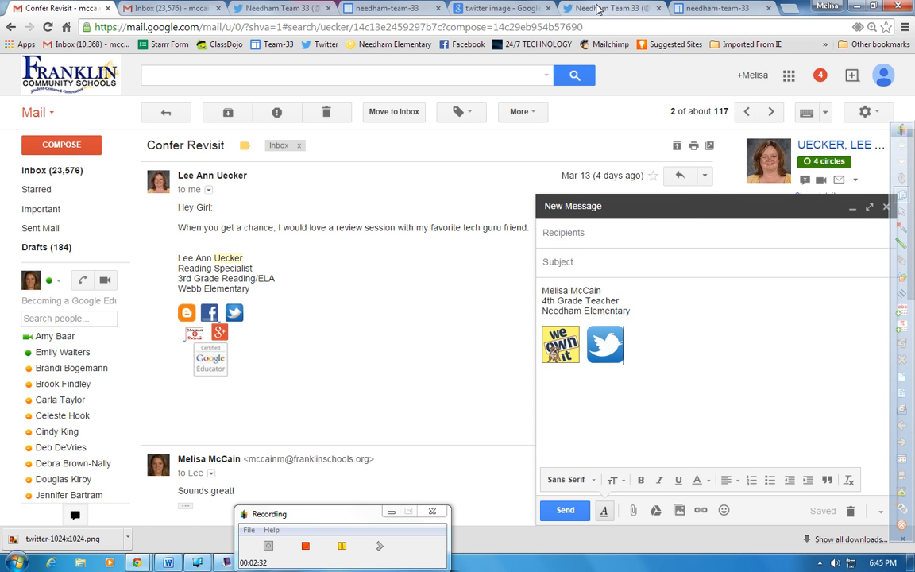
Copy the web address of the Needham Team 33 Twitter profile page
{"action": "left_click", "coordinate": [556, 7]}
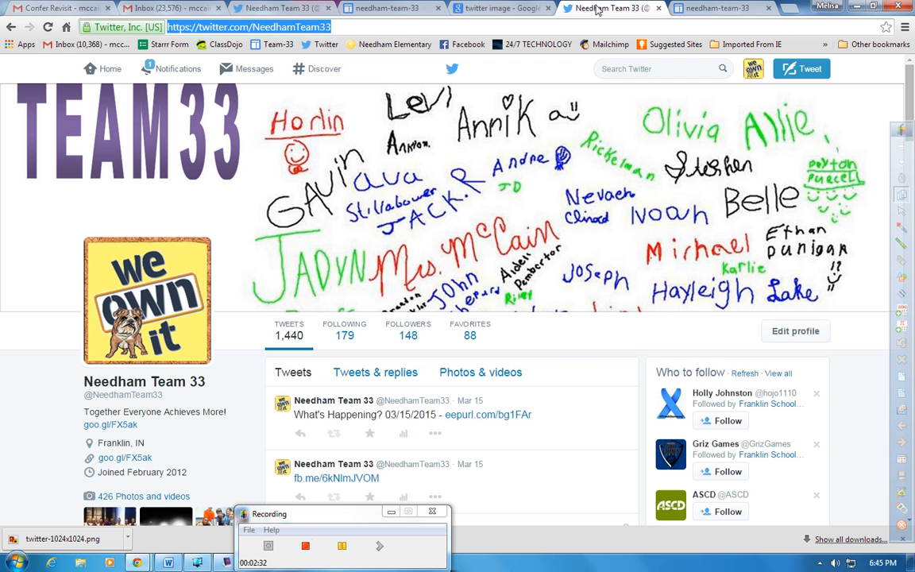
{"action": "right_click", "coordinate": [215, 29]}
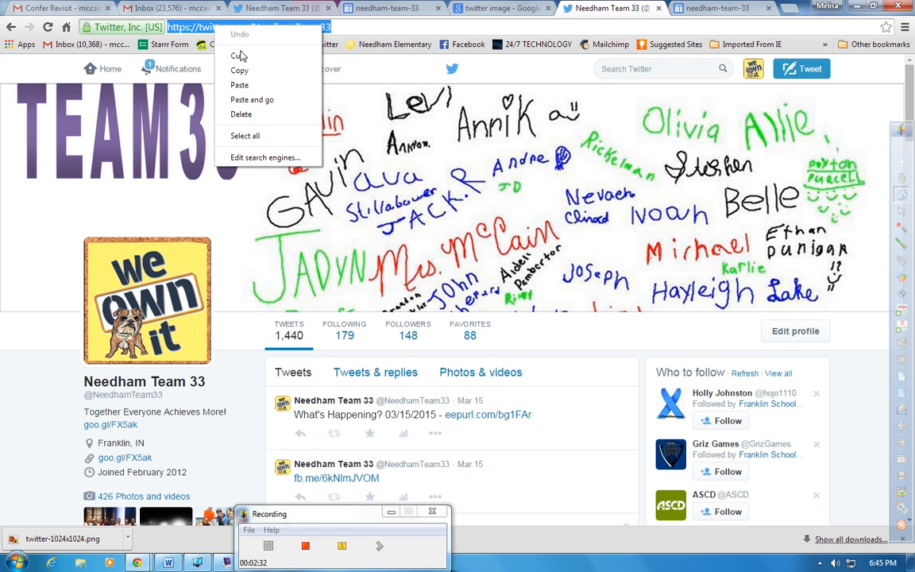
{"action": "left_click", "coordinate": [228, 68]}
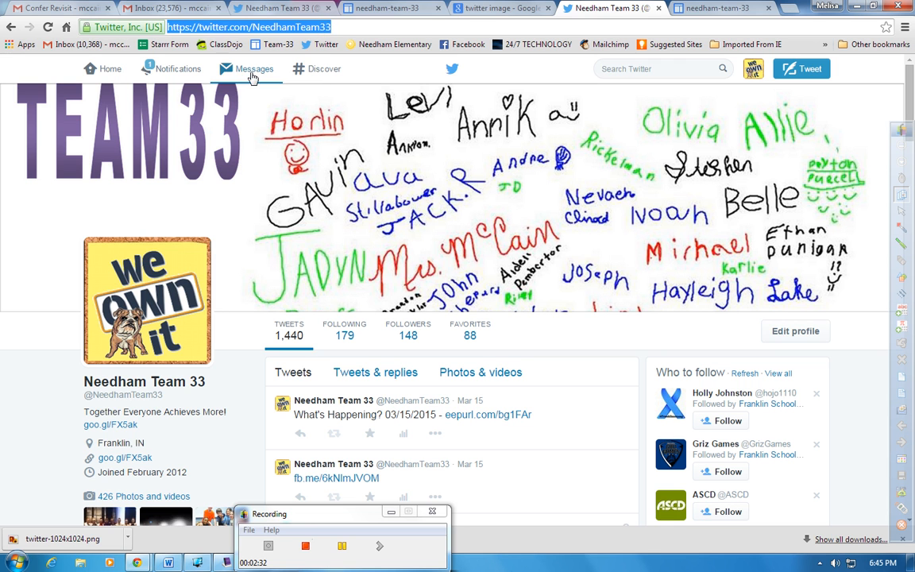
{"action": "left_click", "coordinate": [181, 11]}
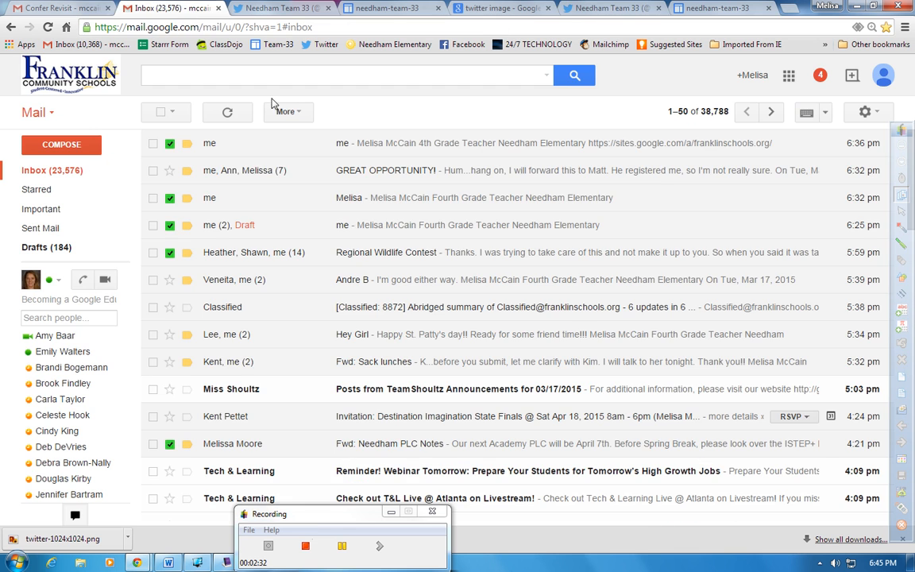
{"action": "left_click", "coordinate": [52, 9]}
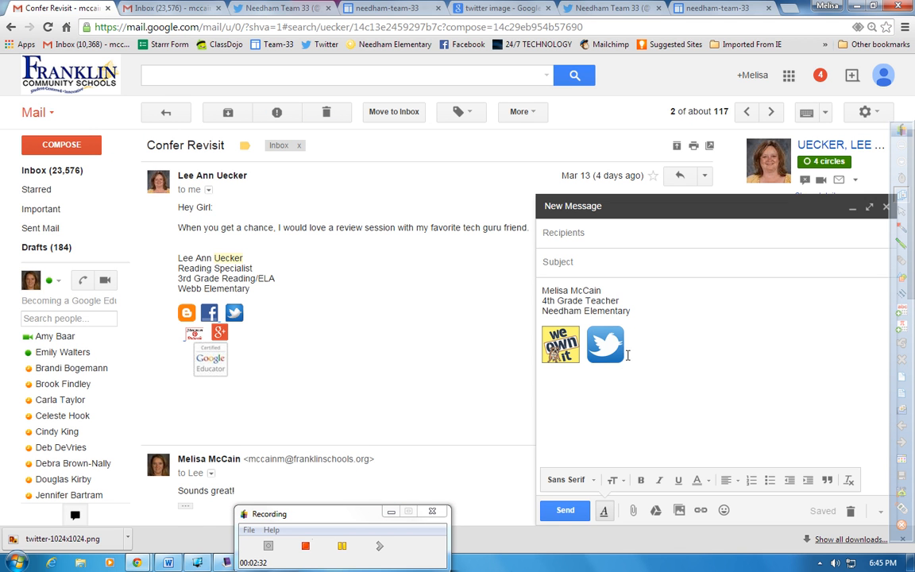
{"action": "left_click", "coordinate": [604, 343]}
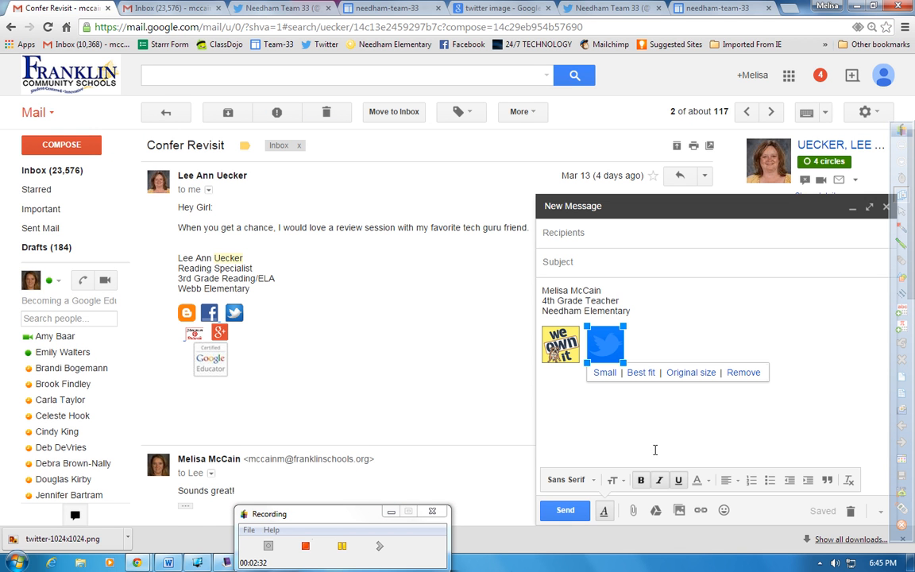
{"action": "left_click", "coordinate": [702, 511]}
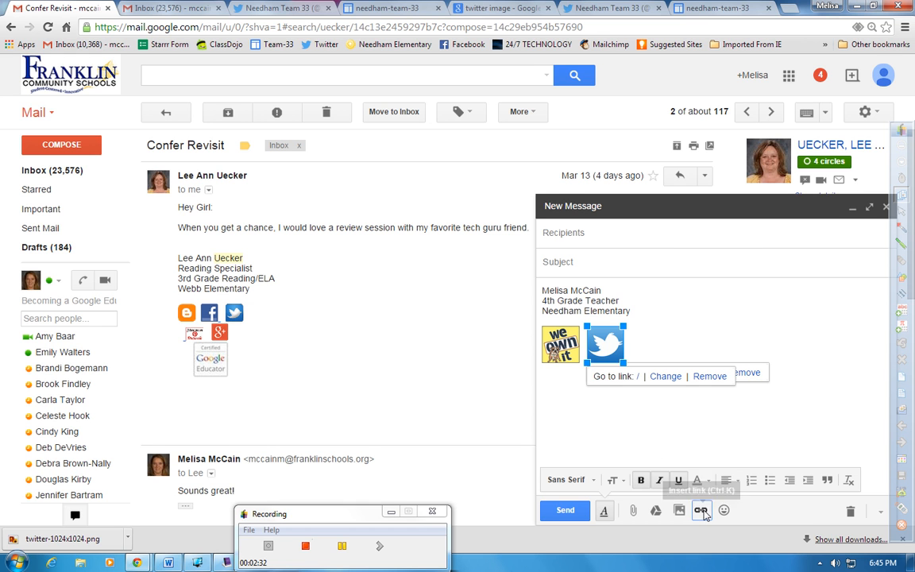
{"action": "left_click", "coordinate": [665, 378]}
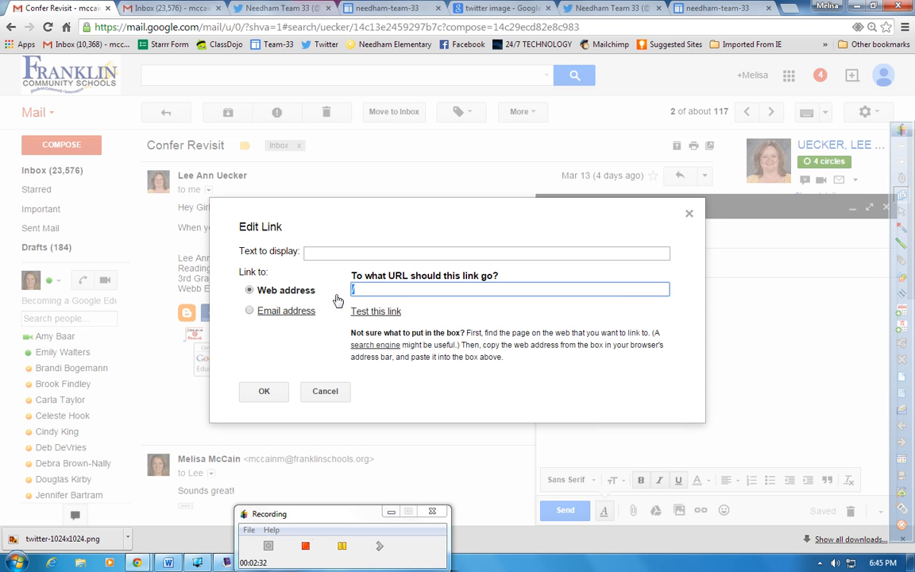
{"action": "key", "text": "BackSpace"}
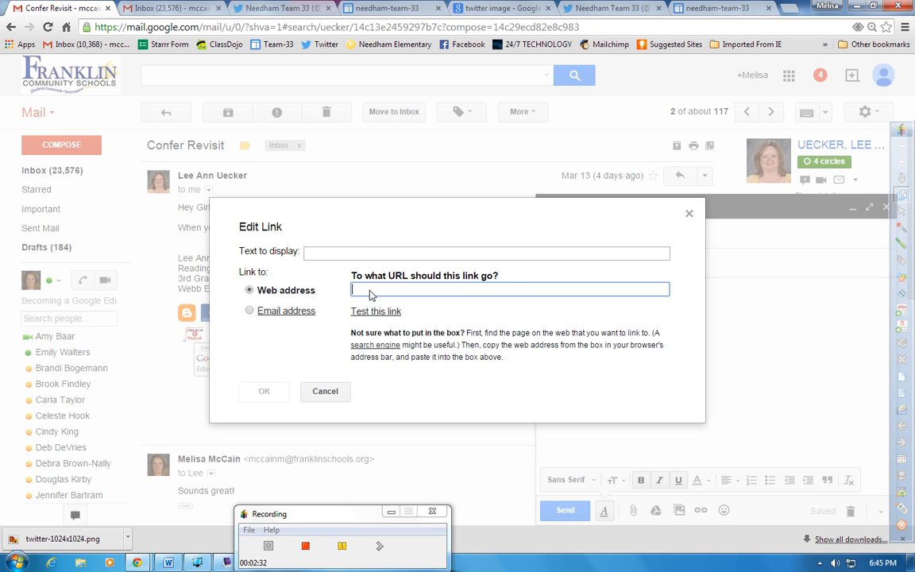
{"action": "right_click", "coordinate": [370, 292]}
{"action": "left_click", "coordinate": [406, 362]}
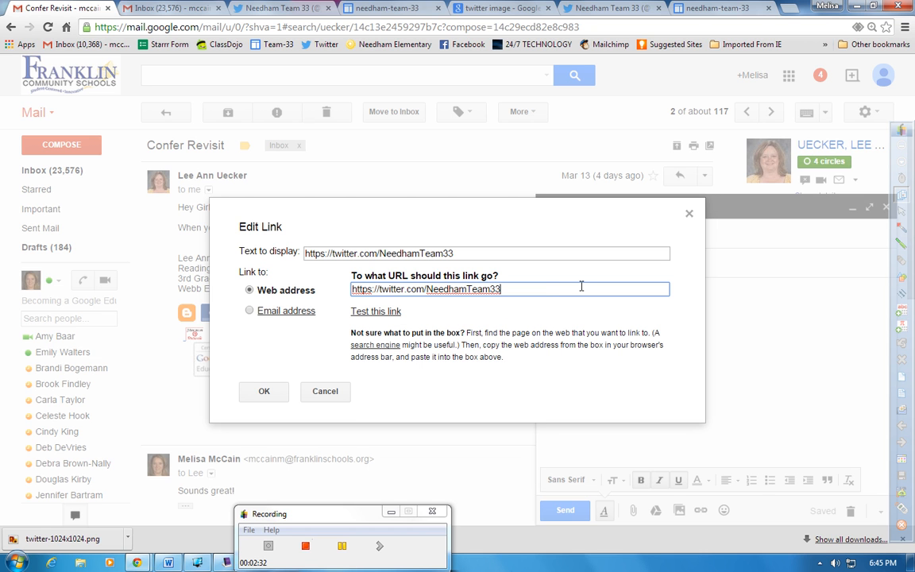
{"action": "left_click", "coordinate": [276, 401]}
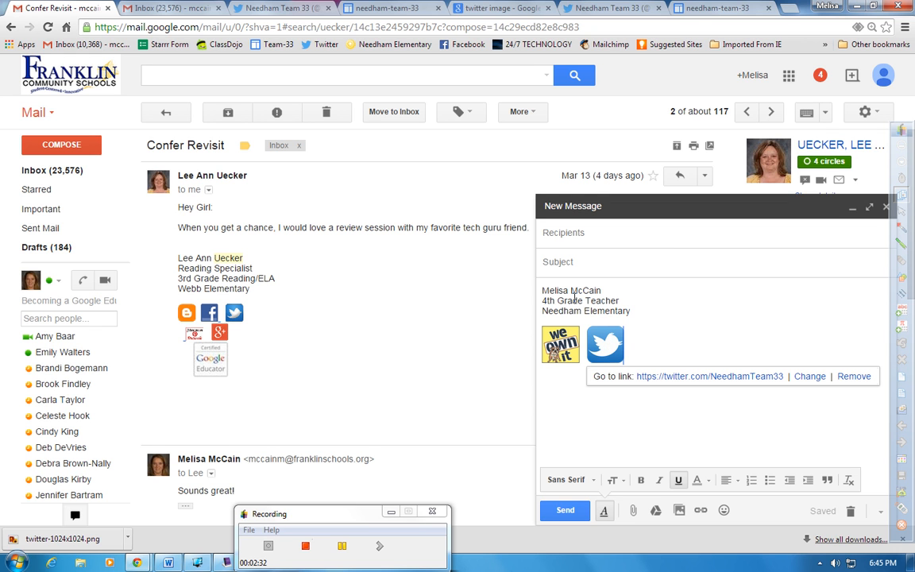
{"action": "left_click", "coordinate": [643, 310]}
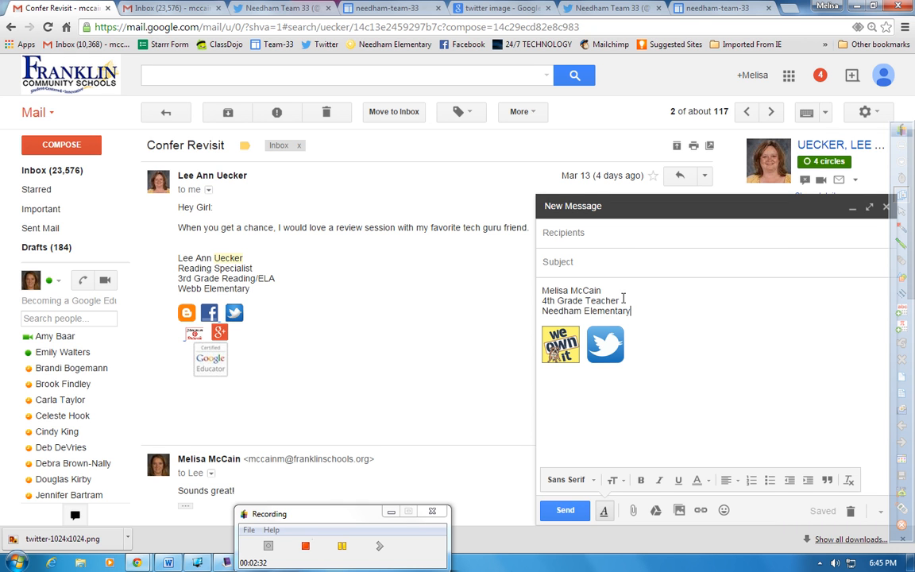
Format the name line of the signature in Large size and bold
{"action": "left_click_drag", "start_coordinate": [603, 292], "coordinate": [482, 301]}
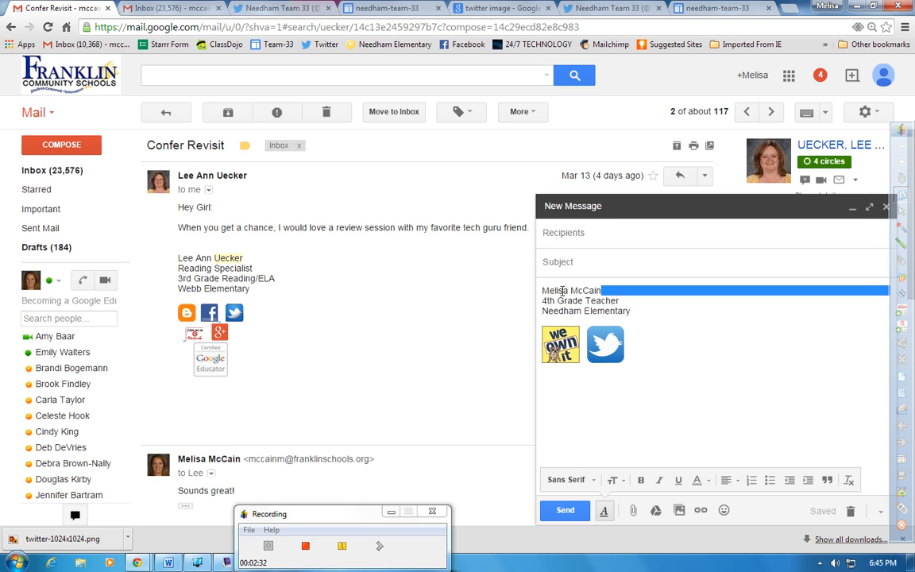
{"action": "left_click", "coordinate": [613, 480]}
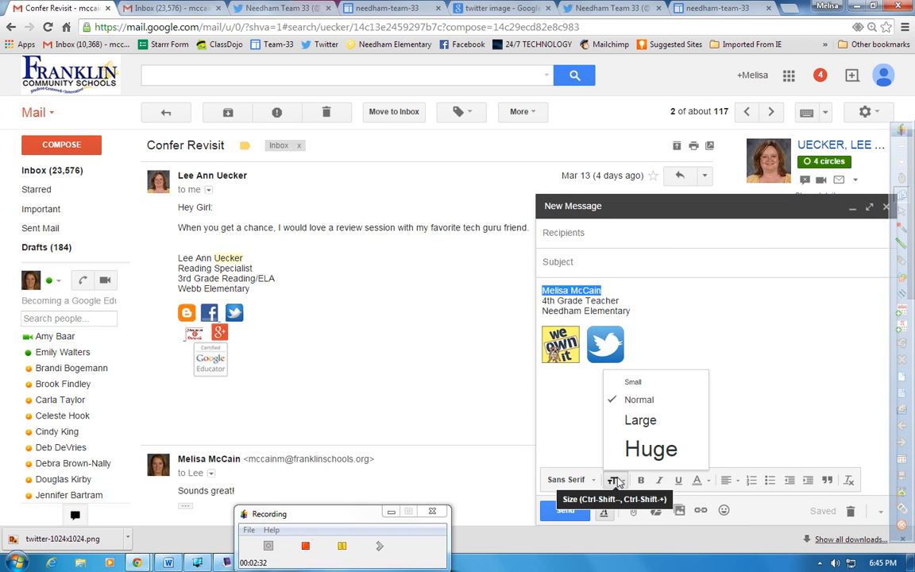
{"action": "left_click", "coordinate": [589, 422]}
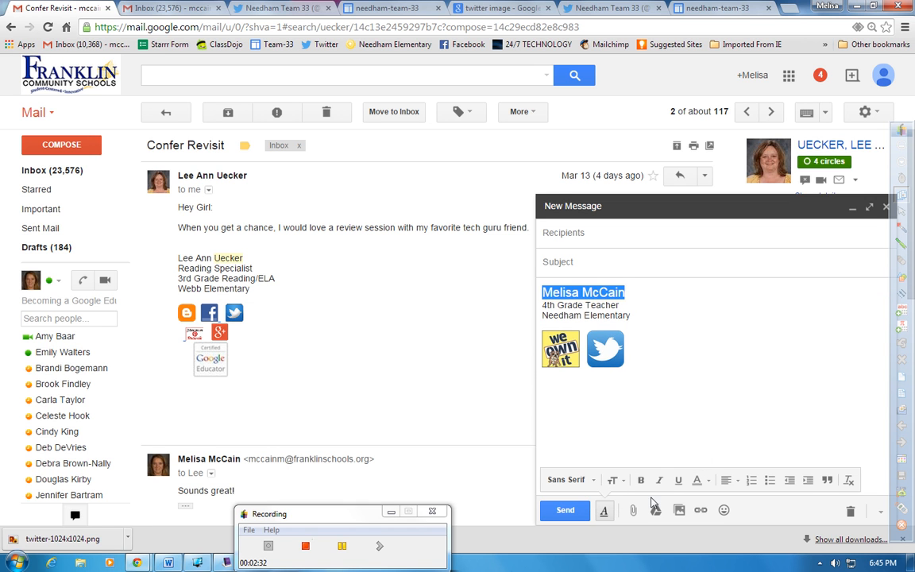
{"action": "left_click", "coordinate": [641, 480]}
{"action": "left_click", "coordinate": [678, 380]}
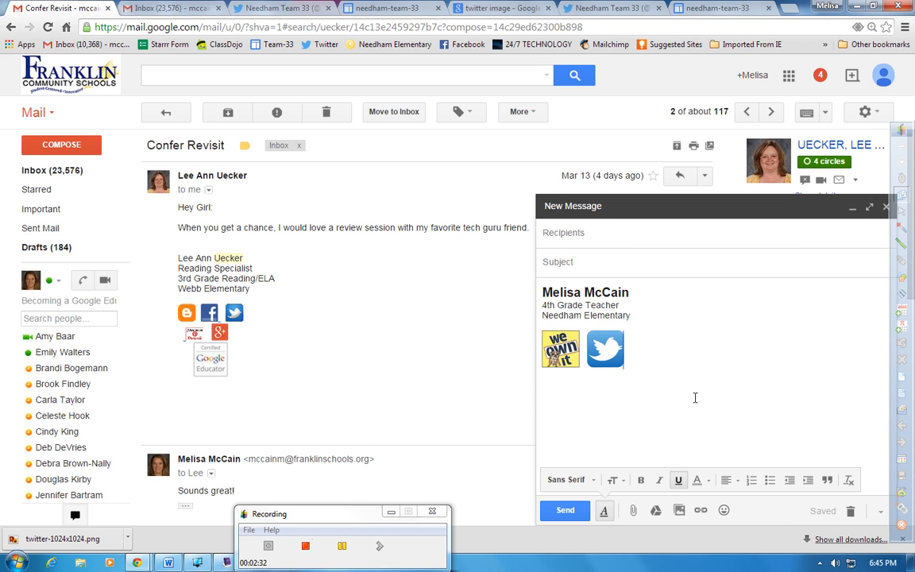
Address the draft to the sender's own school e-mail account and place the cursor in the subject line
{"action": "left_click", "coordinate": [559, 235]}
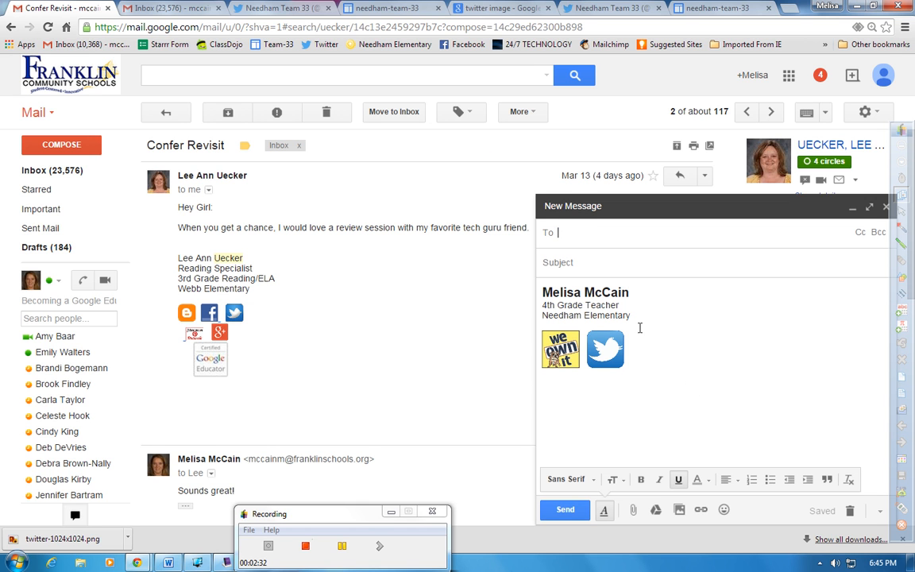
{"action": "type", "text": "mcc"}
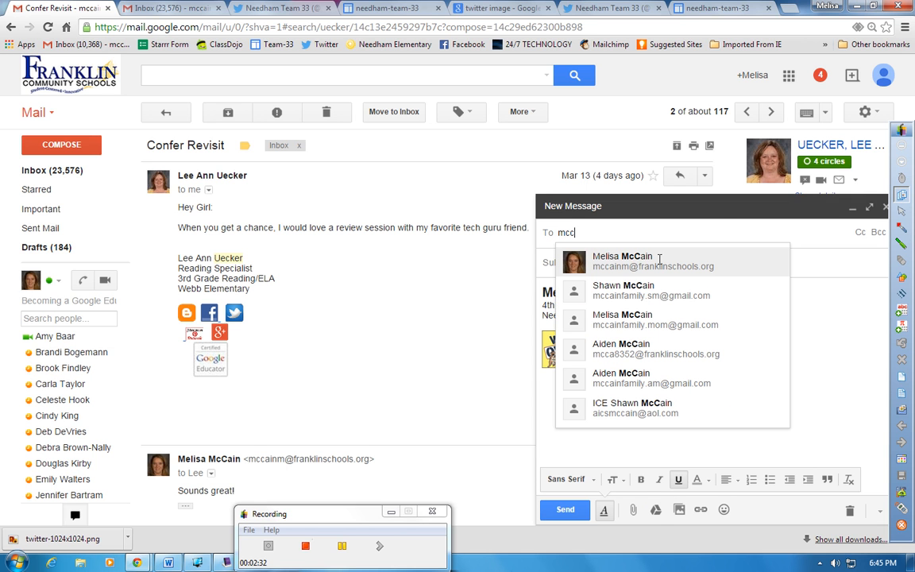
{"action": "left_click", "coordinate": [658, 264]}
{"action": "left_click", "coordinate": [619, 262]}
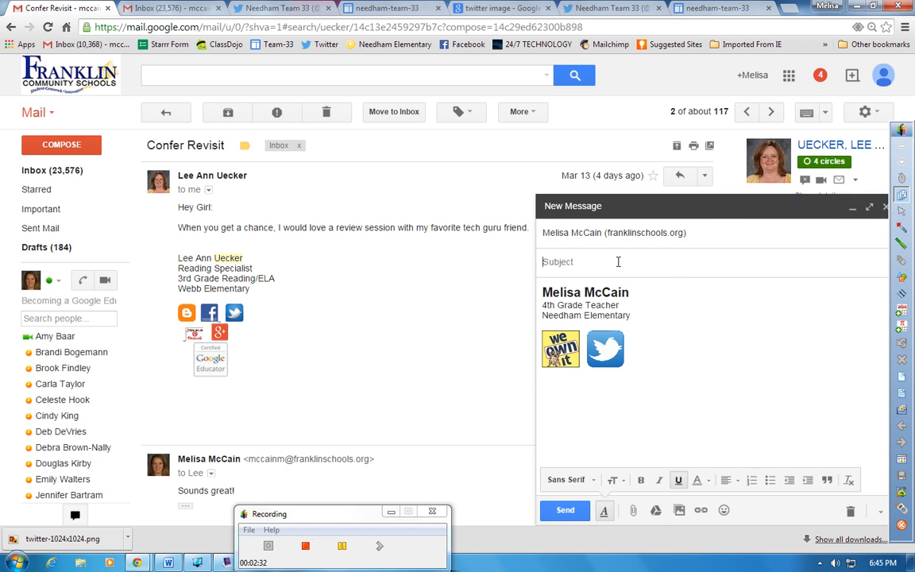
Give the self-addressed draft the subject "Me" and send it
{"action": "type", "text": "M"}
{"action": "type", "text": "e"}
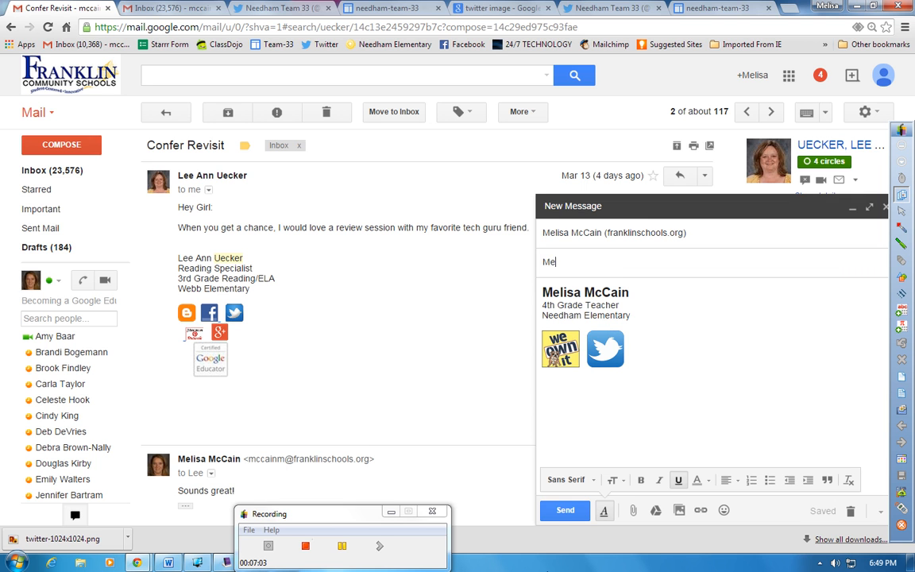
{"action": "left_click", "coordinate": [565, 510]}
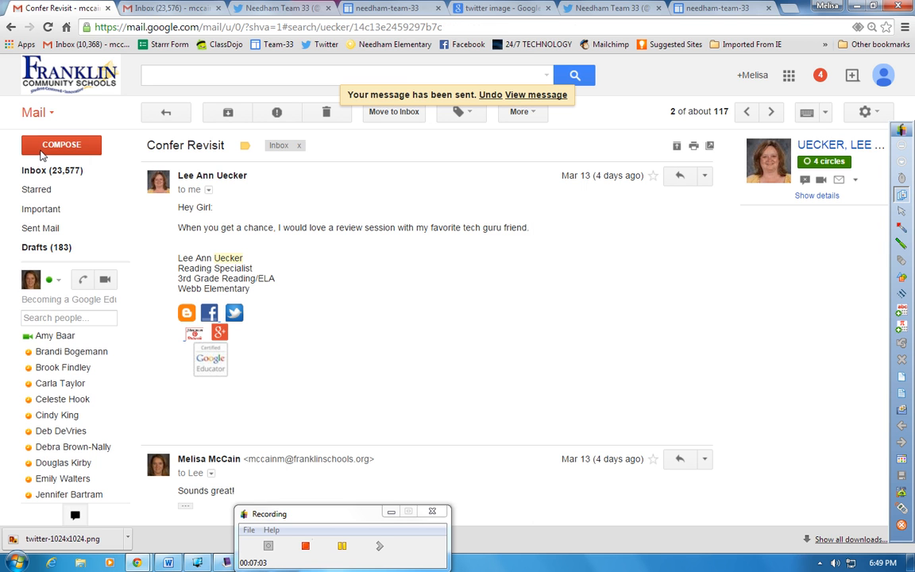
Open the received "Me" message from the inbox and test the links on the team and Twitter icons, closing each linked page
{"action": "left_click", "coordinate": [62, 171]}
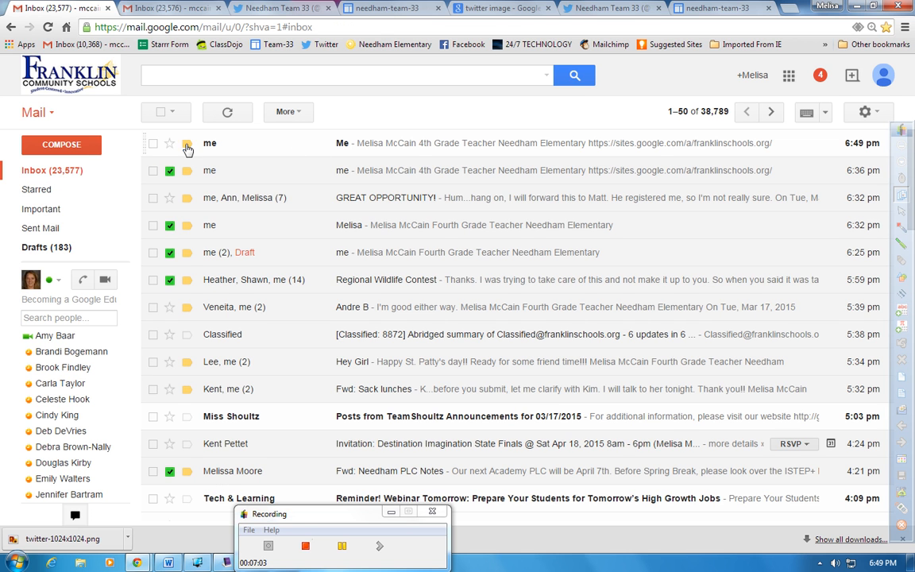
{"action": "left_click", "coordinate": [418, 145]}
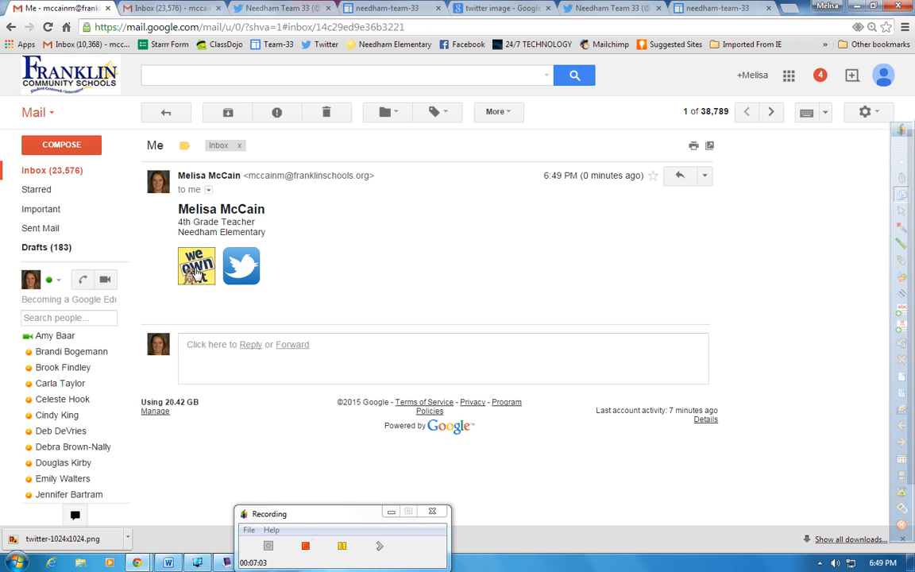
{"action": "left_click", "coordinate": [199, 271]}
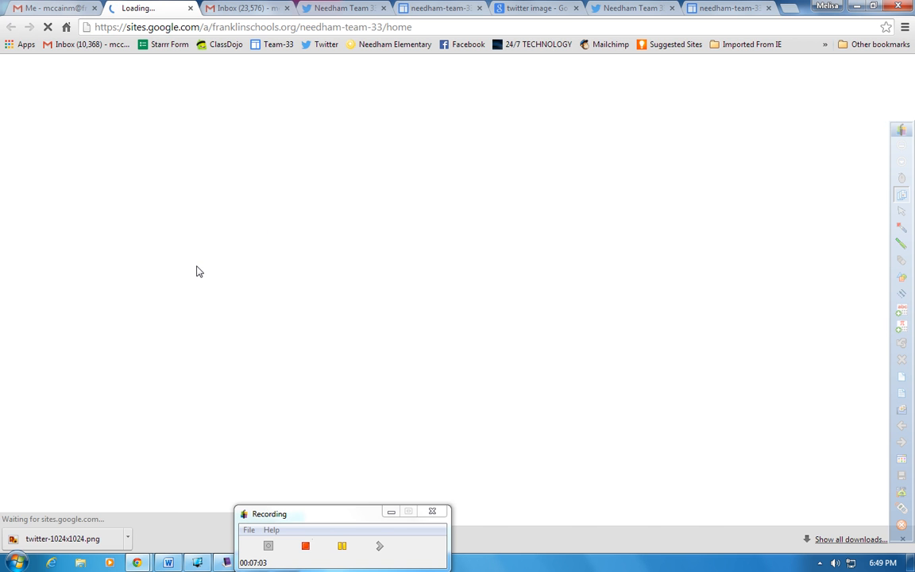
{"action": "left_click", "coordinate": [190, 8]}
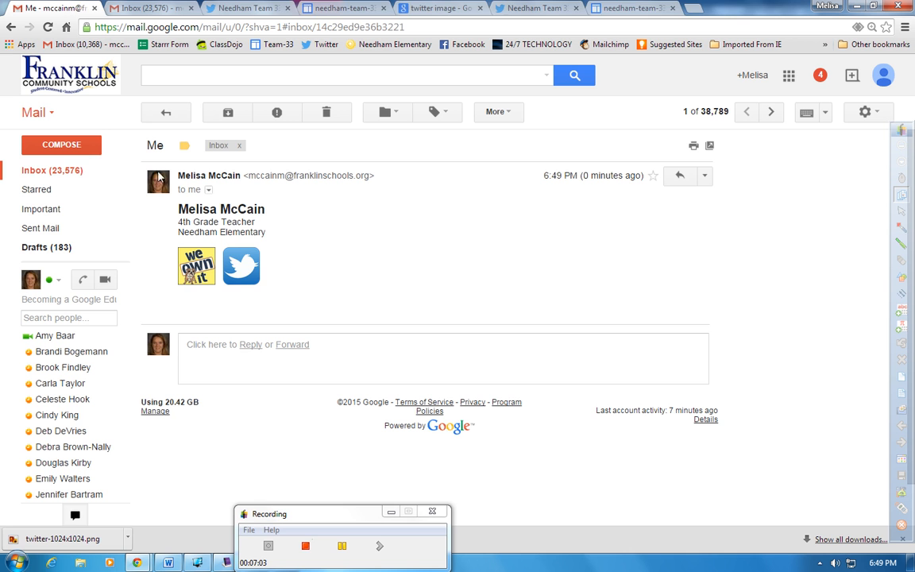
{"action": "left_click", "coordinate": [238, 272]}
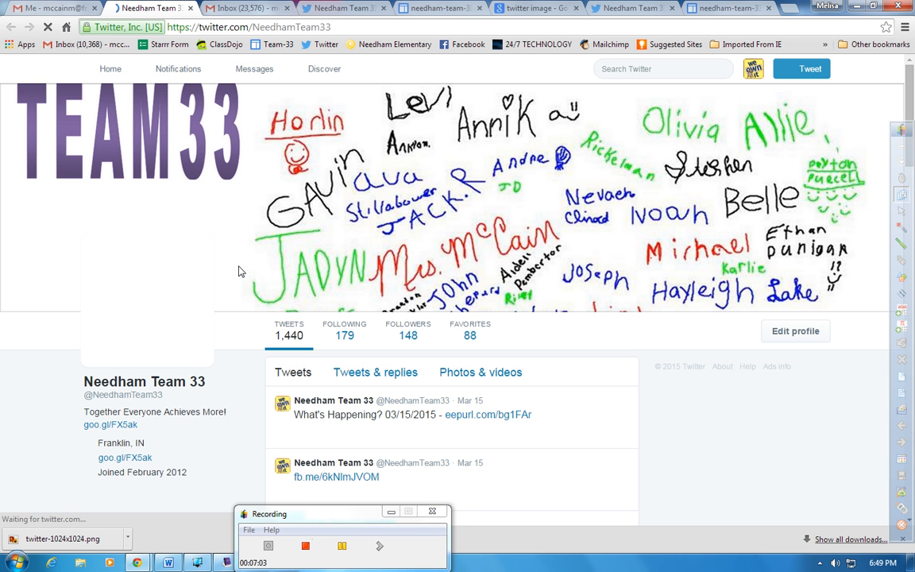
{"action": "left_click", "coordinate": [190, 8]}
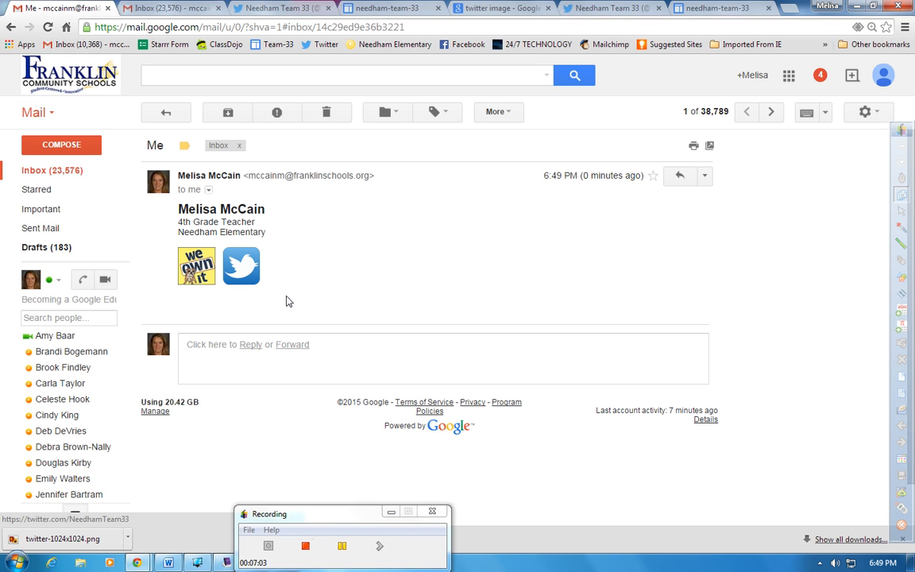
Copy the whole signature block, from the name line through both icons, out of the received message
{"action": "mouse_move", "coordinate": [292, 291]}
{"action": "left_mouse_down"}
{"action": "mouse_move", "coordinate": [238, 266]}
{"action": "mouse_move", "coordinate": [172, 210]}
{"action": "left_mouse_up"}
{"action": "key", "text": "ctrl+c"}
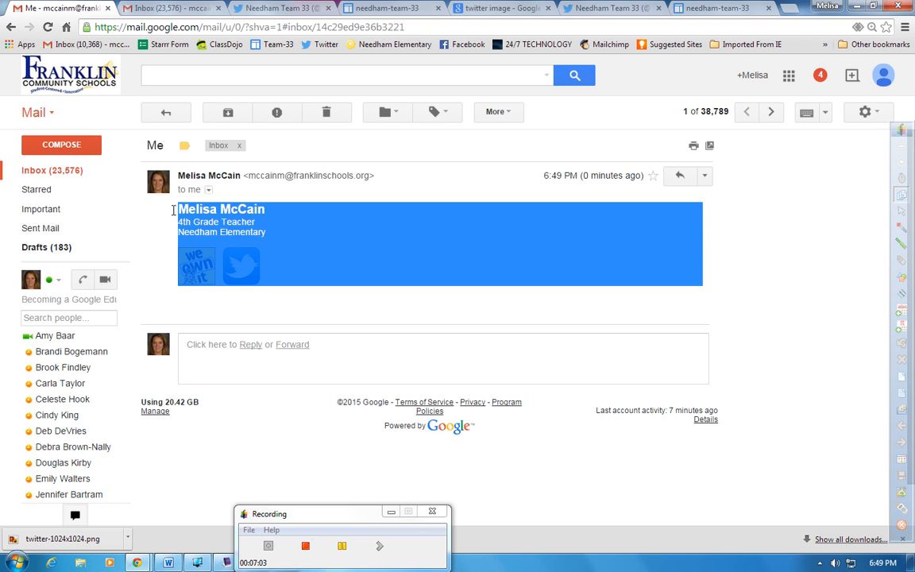
{"action": "right_click", "coordinate": [323, 250]}
{"action": "left_click", "coordinate": [355, 248]}
In the general mail settings, switch the Signature option from No signature to the custom signature
{"action": "left_click", "coordinate": [870, 115]}
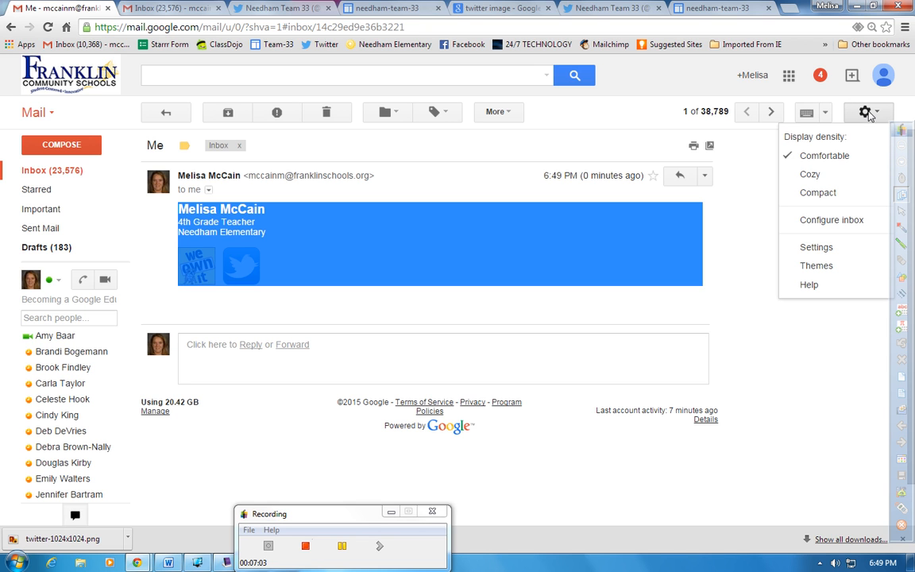
{"action": "left_click", "coordinate": [828, 252]}
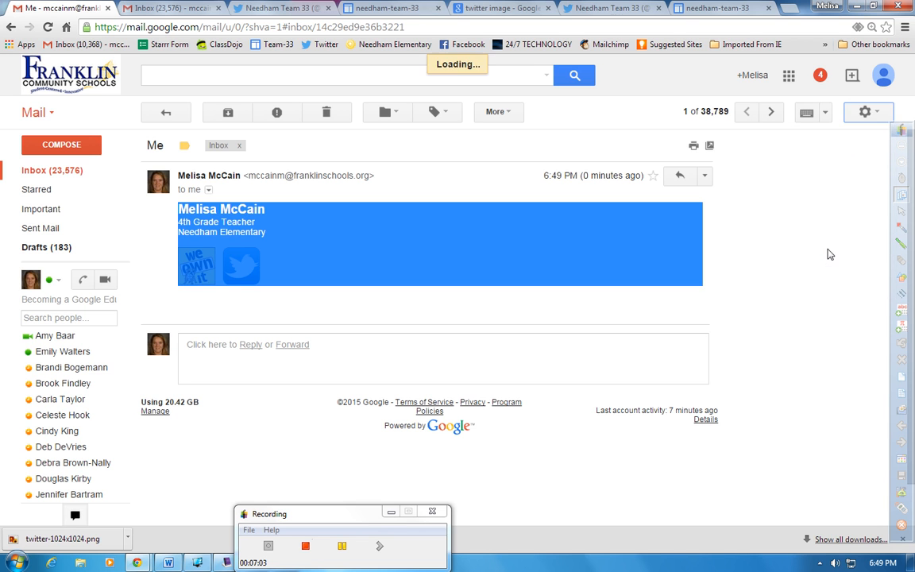
{"action": "scroll", "coordinate": [566, 314], "scroll_direction": "down", "scroll_amount": 4}
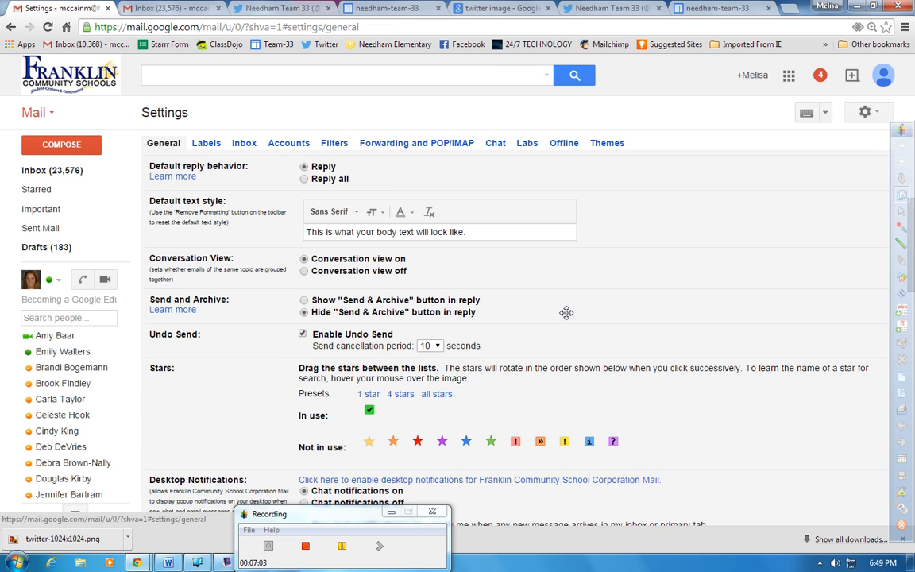
{"action": "scroll", "coordinate": [567, 317], "scroll_direction": "down", "scroll_amount": 6}
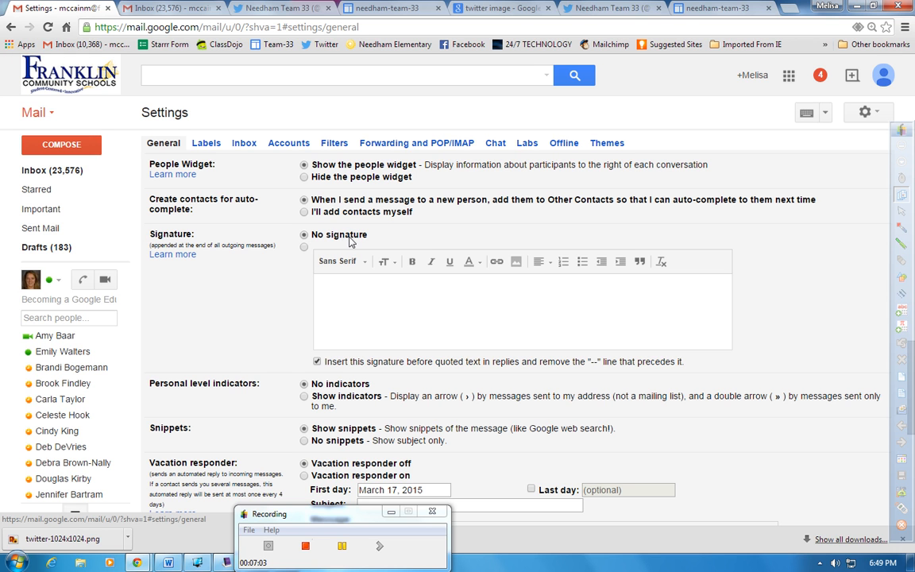
{"action": "left_click", "coordinate": [305, 248]}
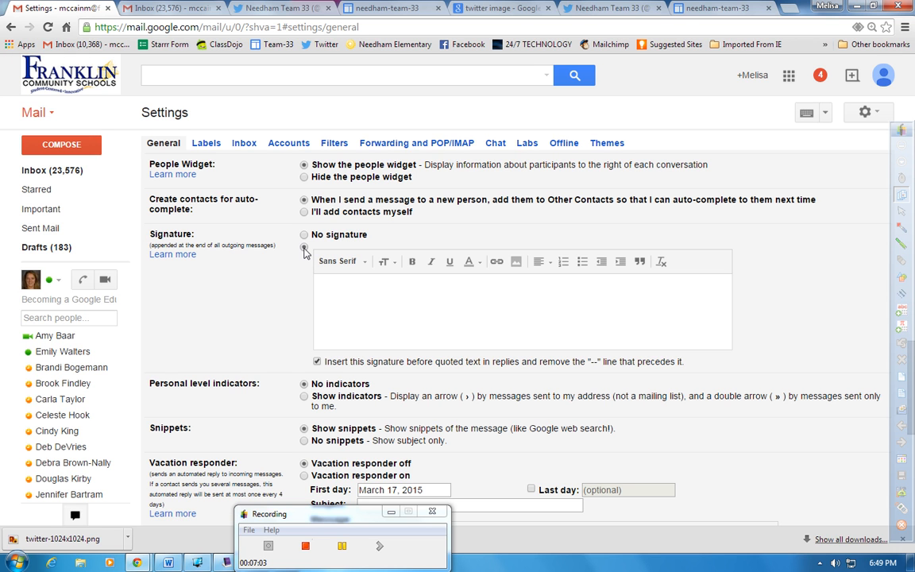
Paste the copied signature block with its icons into the signature editor and save the settings
{"action": "left_click", "coordinate": [330, 285]}
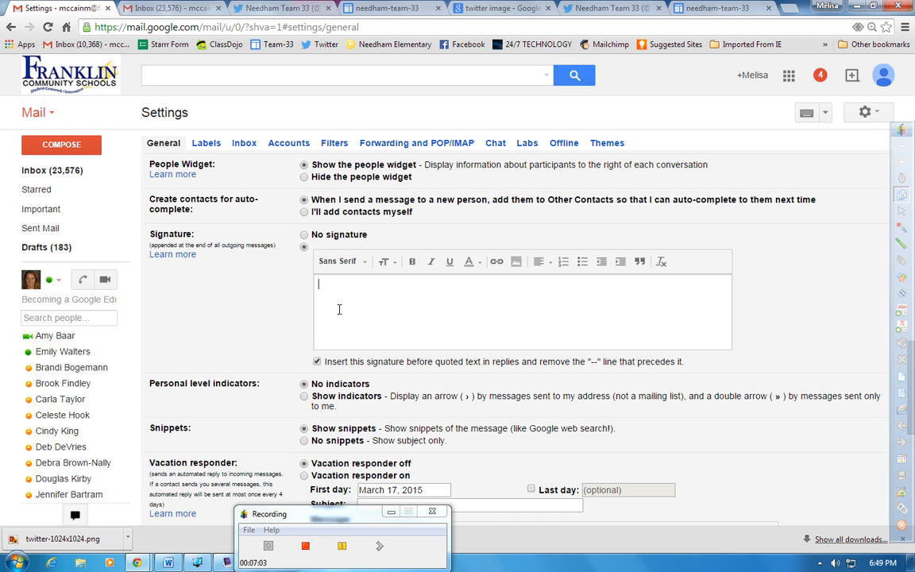
{"action": "right_click", "coordinate": [330, 285]}
{"action": "left_click", "coordinate": [370, 360]}
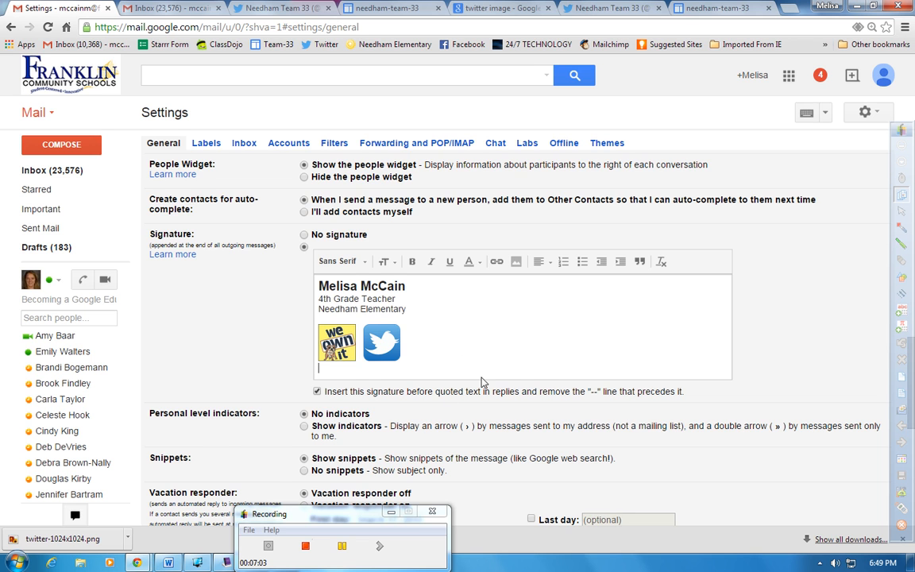
{"action": "scroll", "coordinate": [481, 373], "scroll_direction": "down", "scroll_amount": 2}
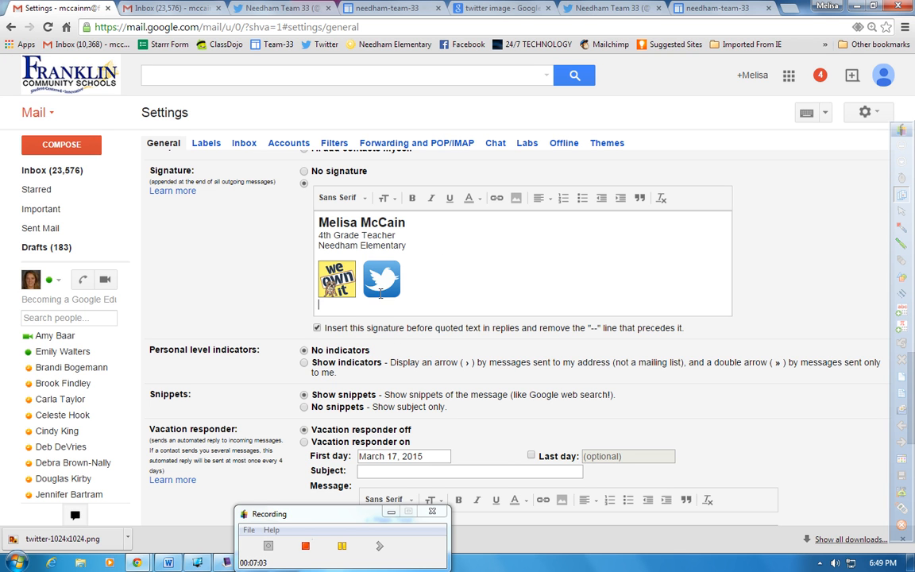
{"action": "scroll", "coordinate": [406, 250], "scroll_direction": "down", "scroll_amount": 1}
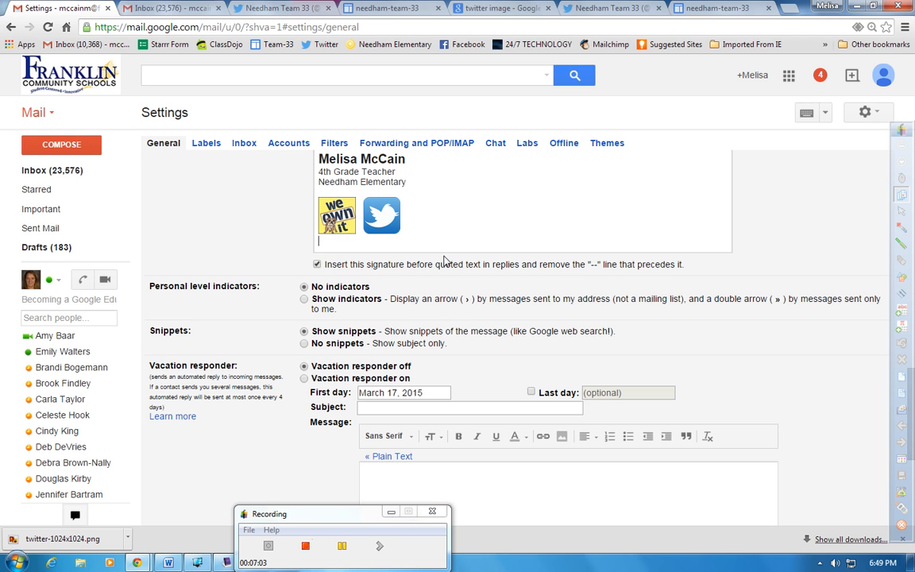
{"action": "scroll", "coordinate": [491, 263], "scroll_direction": "down", "scroll_amount": 5}
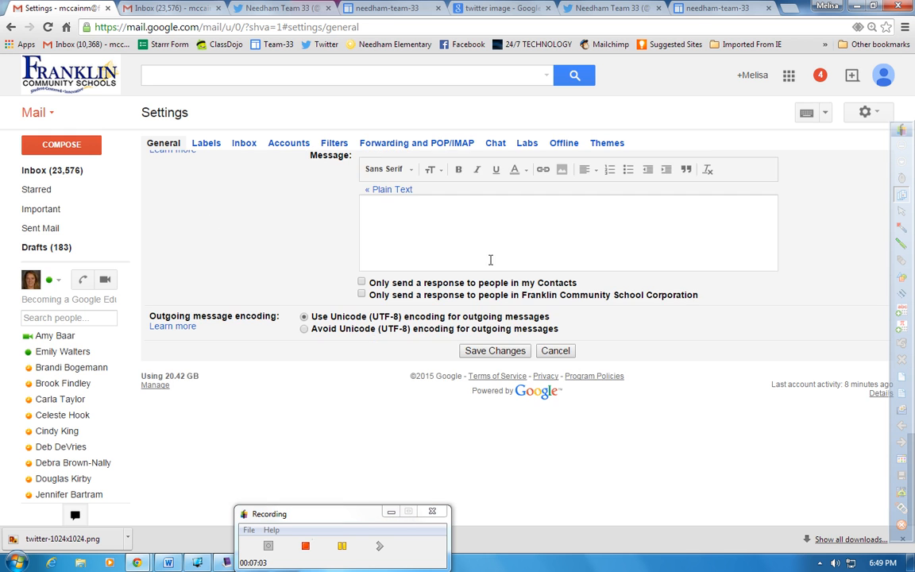
{"action": "left_click", "coordinate": [492, 351]}
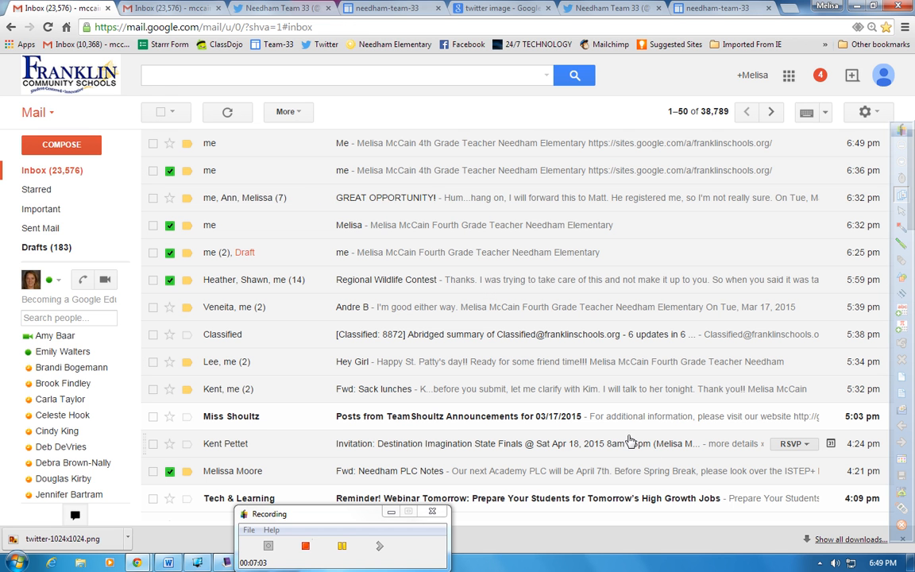
Start a new message addressed to Needham Elementary and place the cursor in its subject line
{"action": "left_click", "coordinate": [71, 148]}
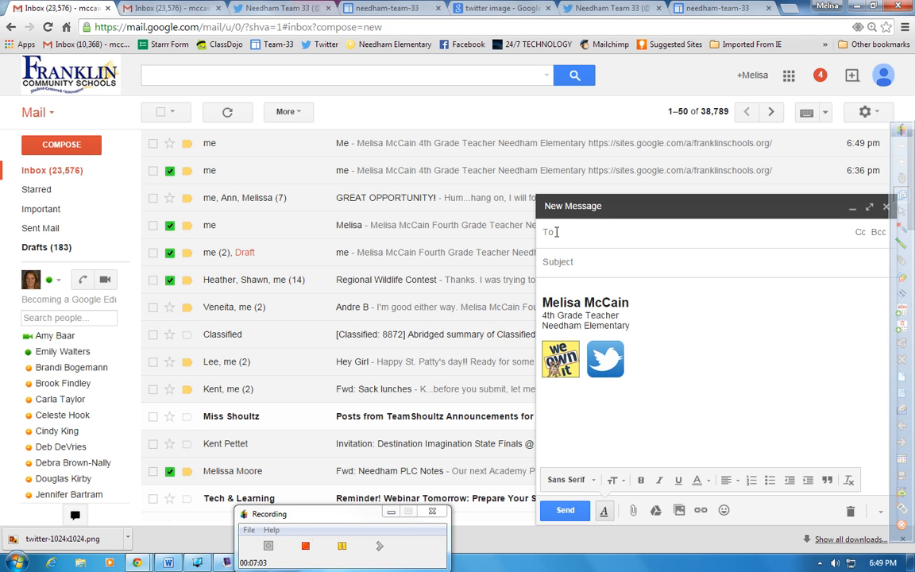
{"action": "type", "text": "eed"}
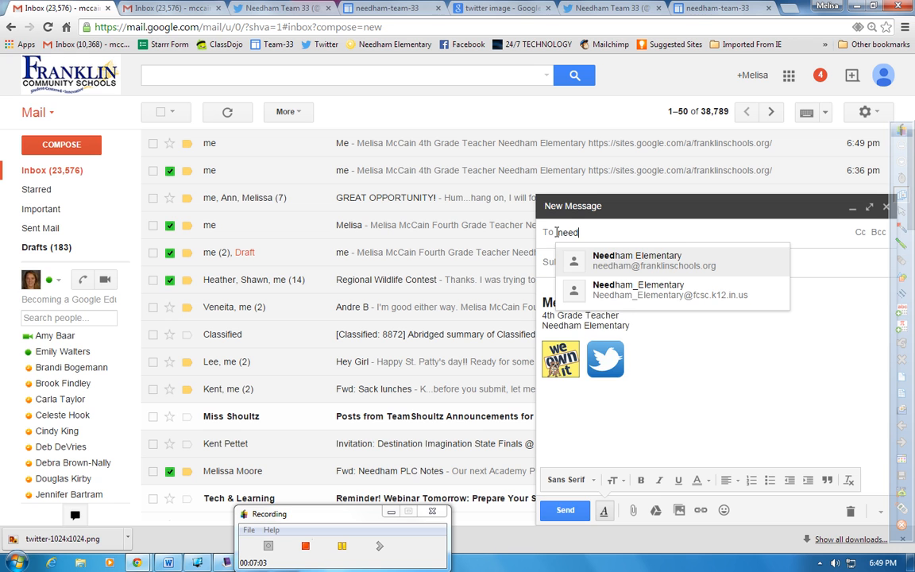
{"action": "left_click", "coordinate": [577, 260]}
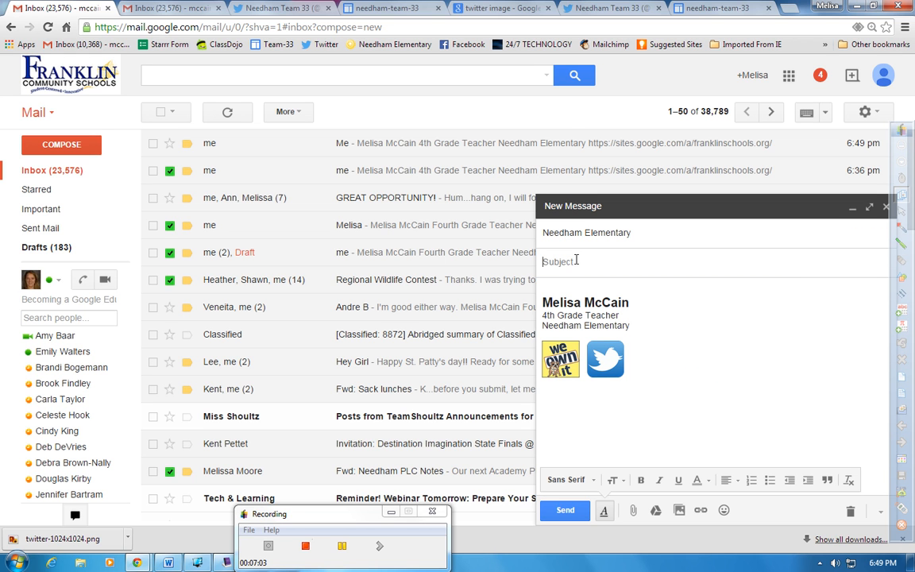
Enter the subject "Check out my new signature!!" and send the message
{"action": "type", "text": "Check out me"}
{"action": "key", "text": "BackSpace"}
{"action": "key", "text": "BackSpace"}
{"action": "key", "text": "BackSpace"}
{"action": "type", "text": "new signar"}
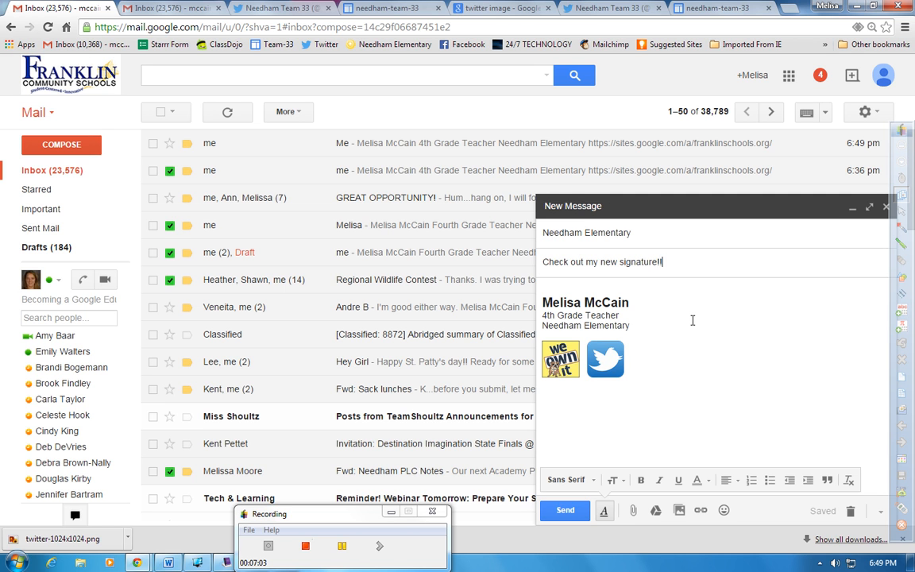
{"action": "left_click", "coordinate": [578, 510]}
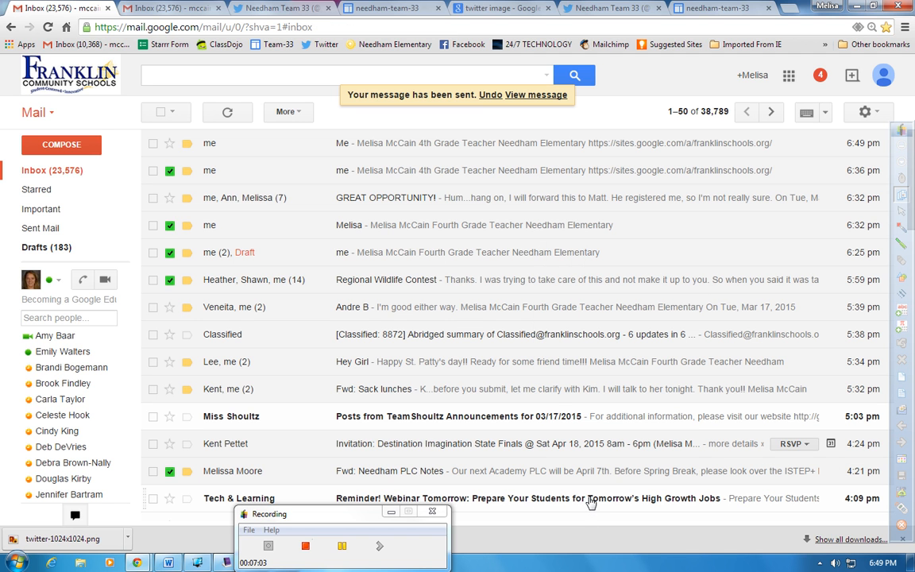